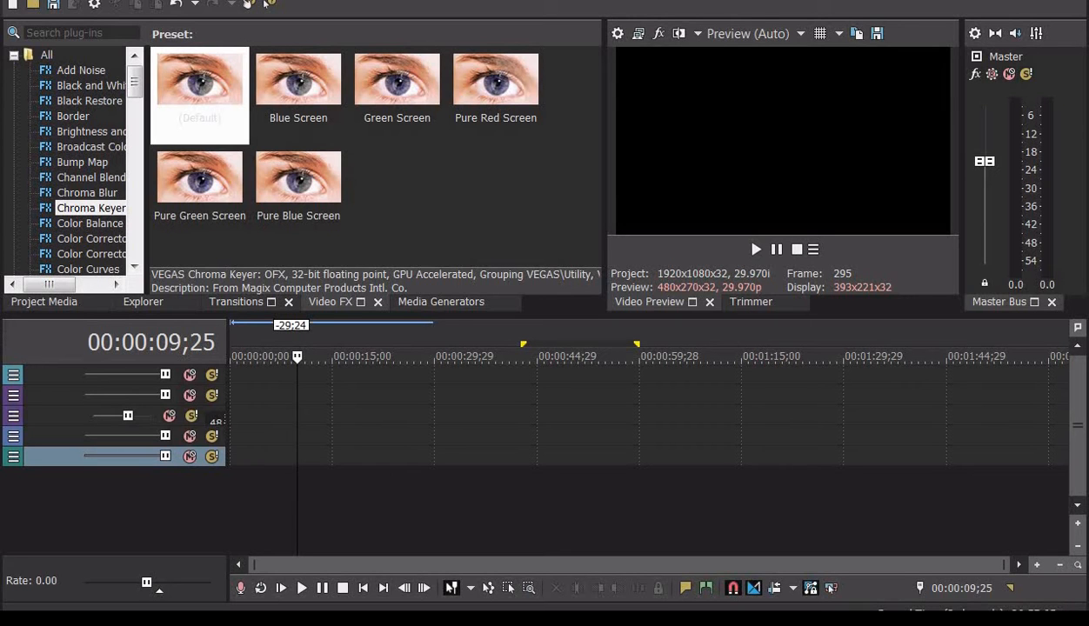
Add Sun set river green screen royalty free.mp4 from the my work folder to the timeline start, without matching project settings to it.
key(alt+Tab)
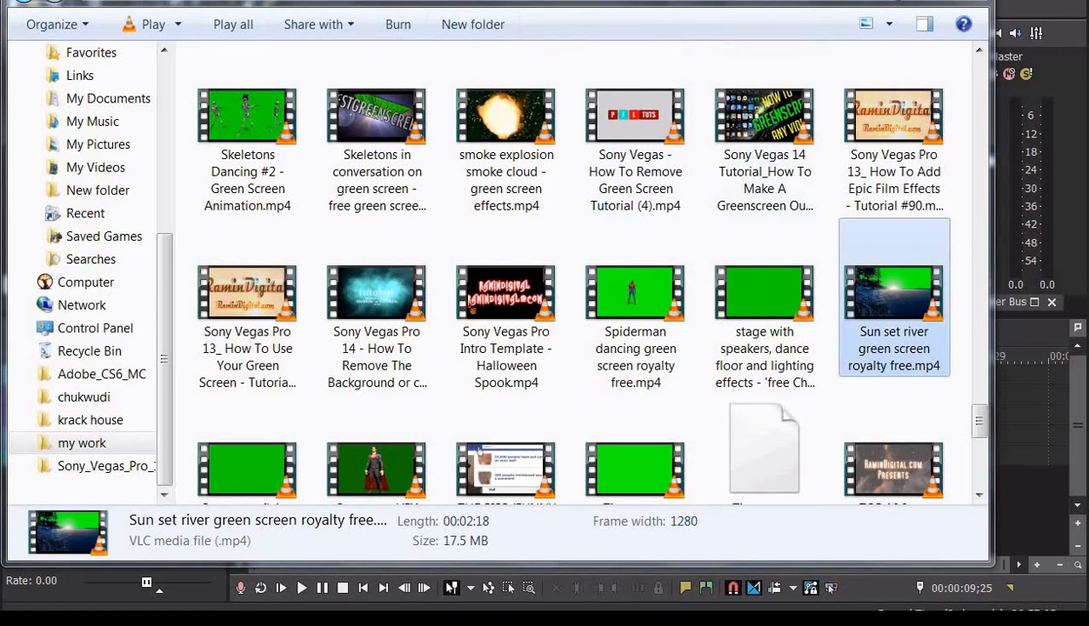
drag(894, 296, 230, 456)
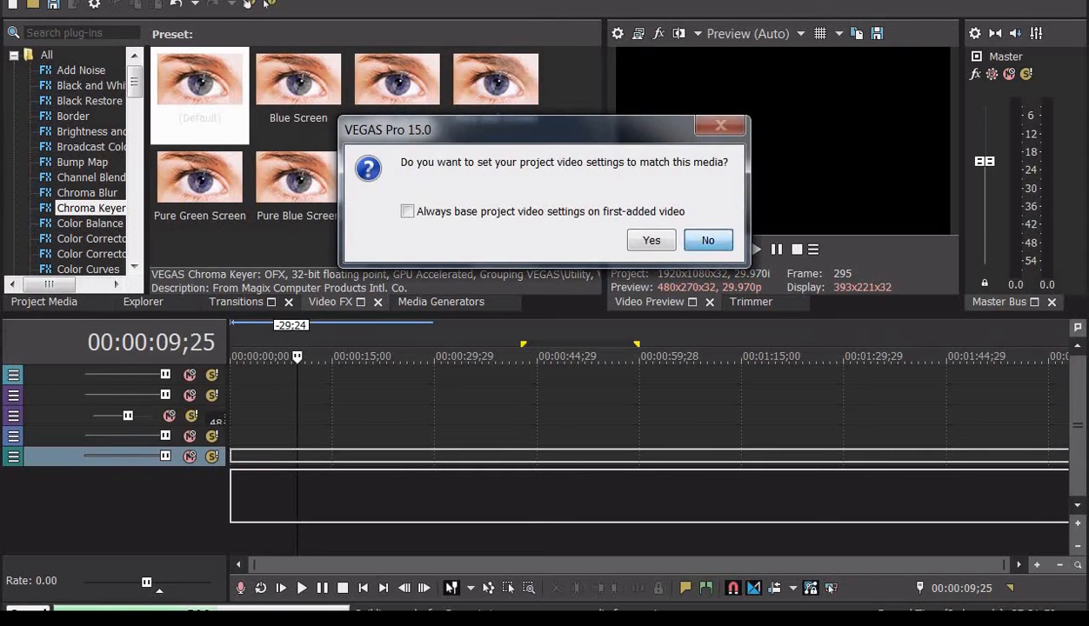
click(708, 240)
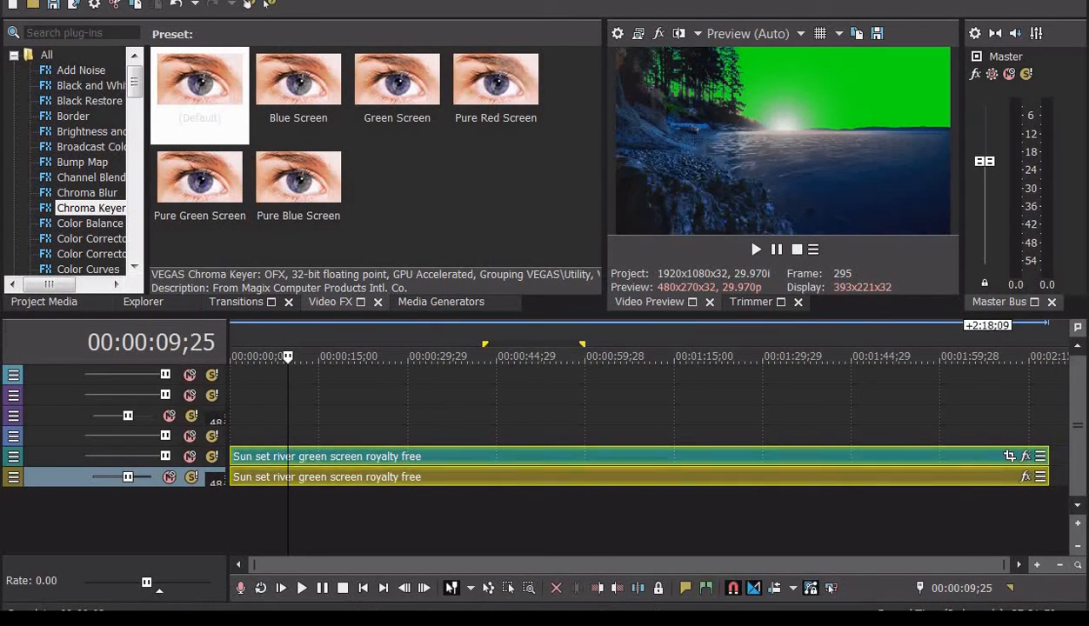
Play back the sunset river clip from the start of the timeline.
click(232, 455)
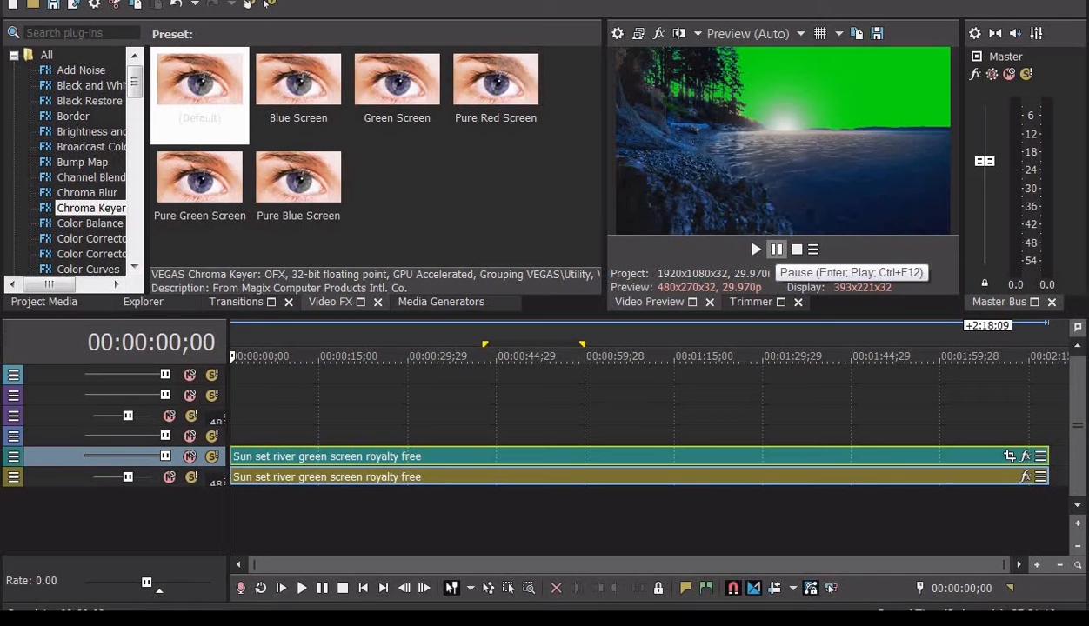
click(777, 249)
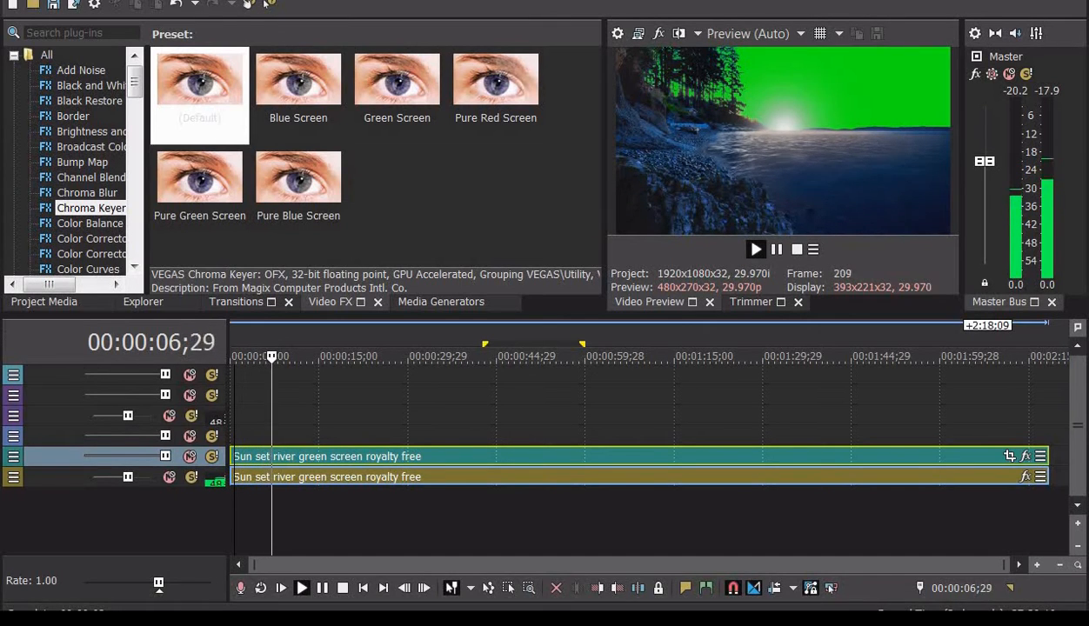
key(Return)
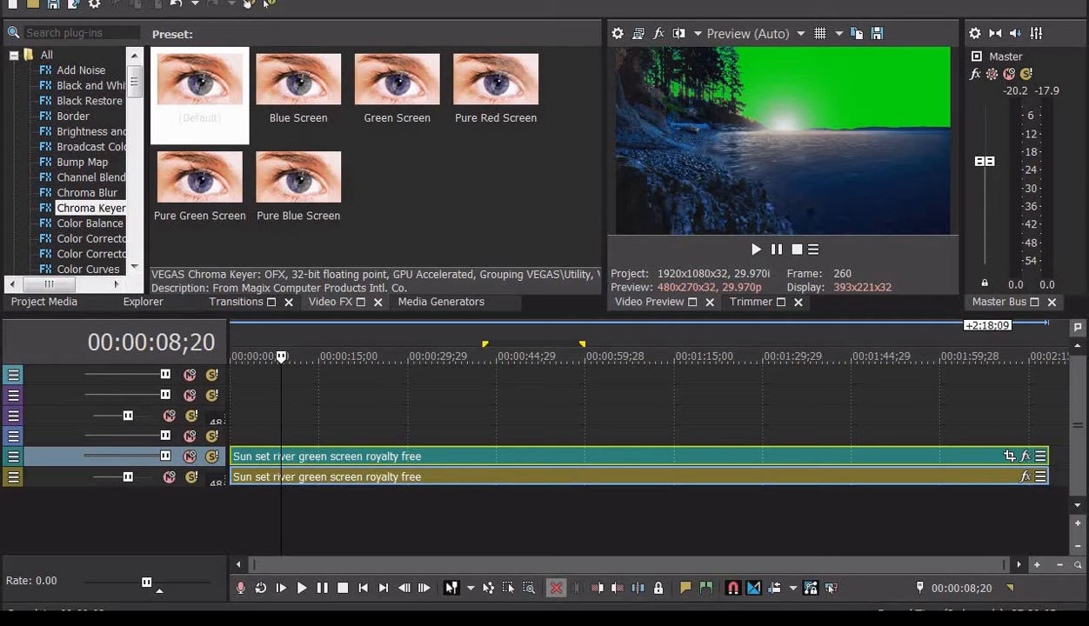
key(space)
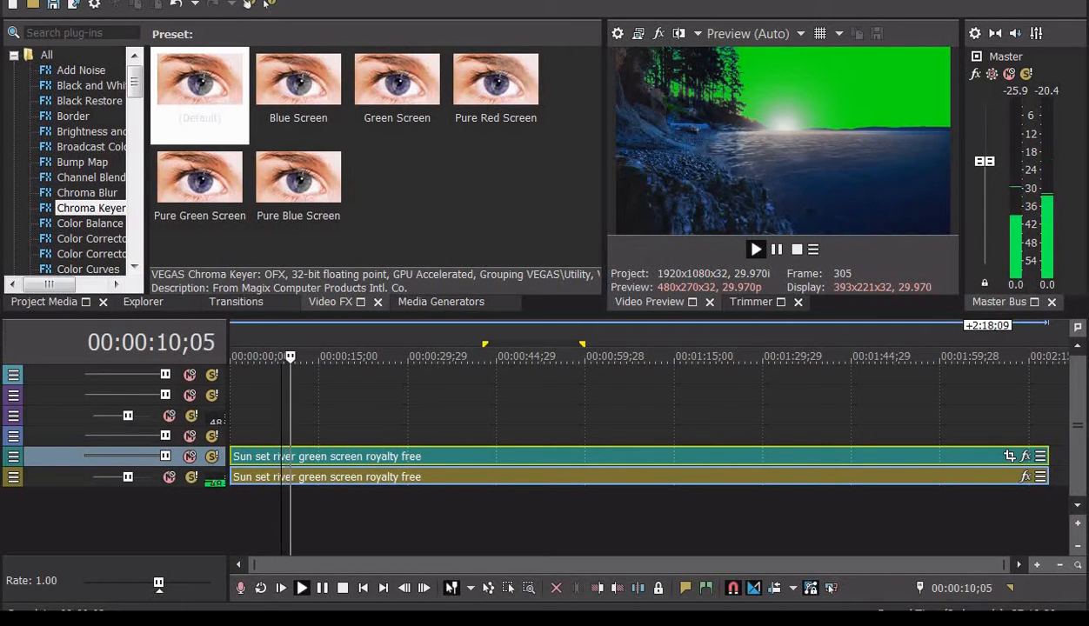
Place the Green Screen Iron Man Flying 3 clip at the timeline start above the sunset clip and play part of it.
key(alt+Tab)
drag(764, 402, 246, 380)
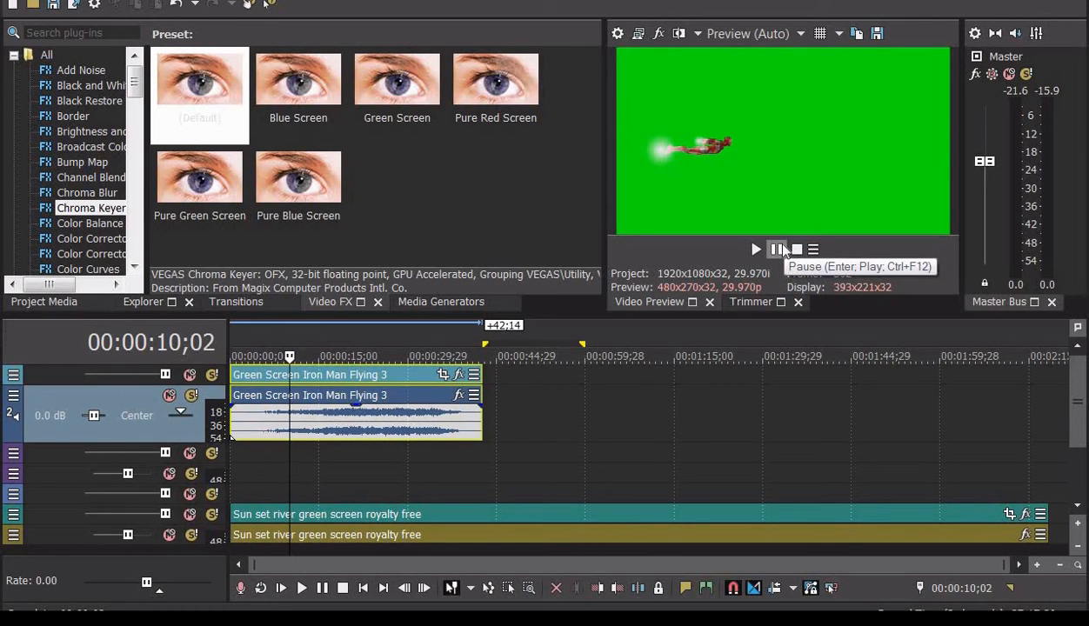
click(783, 250)
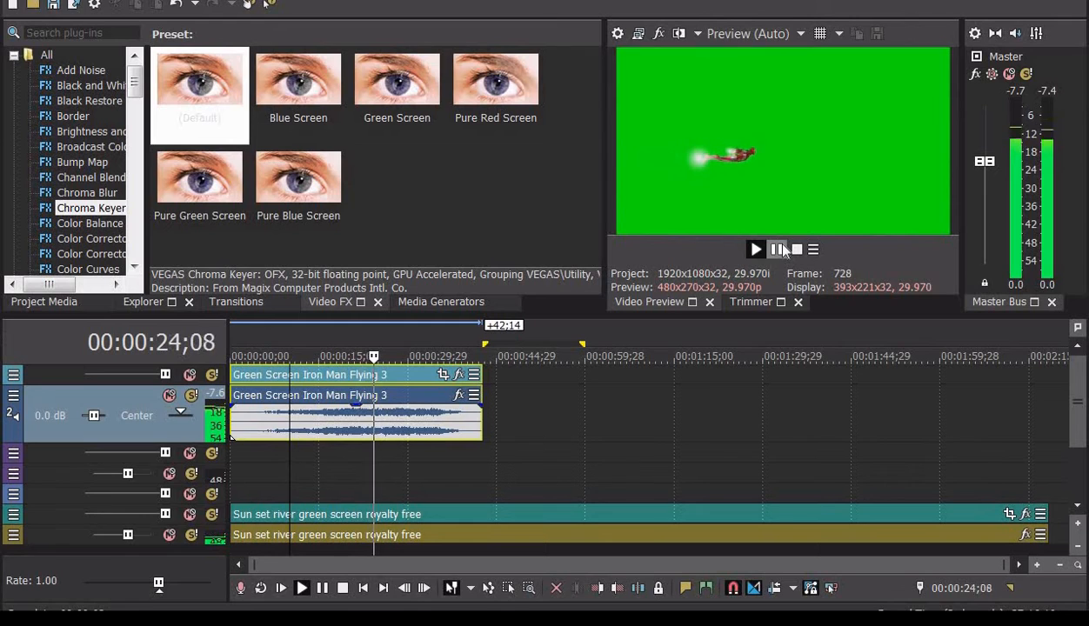
click(778, 250)
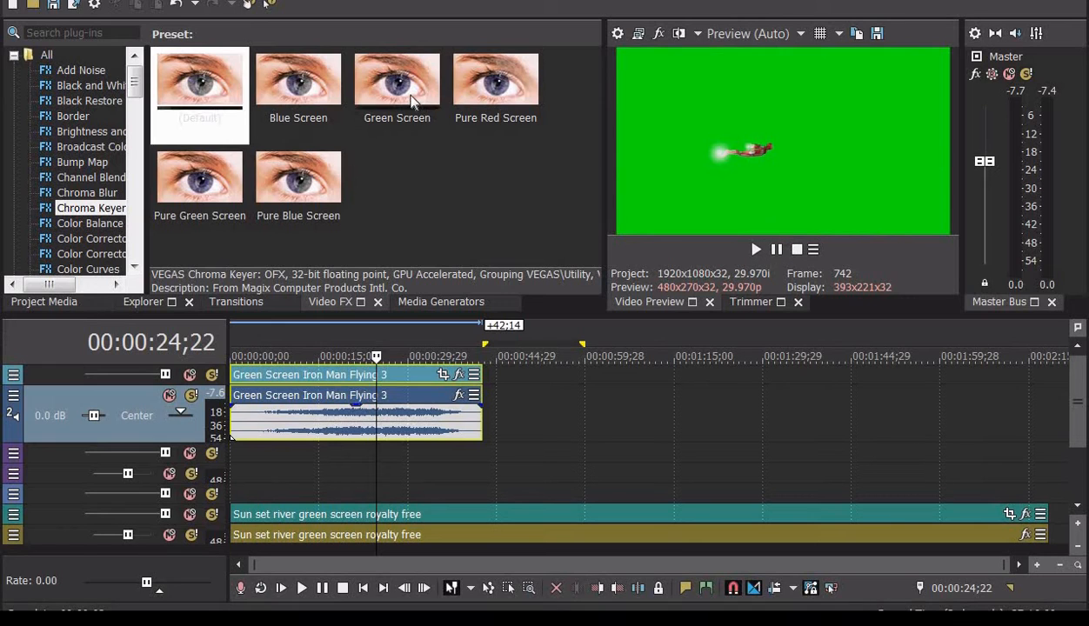
Apply the Chroma Keyer Green Screen preset to the Iron Man clip and, showing only the mask, set low threshold 0.503 and high threshold 0.578.
drag(412, 101, 346, 374)
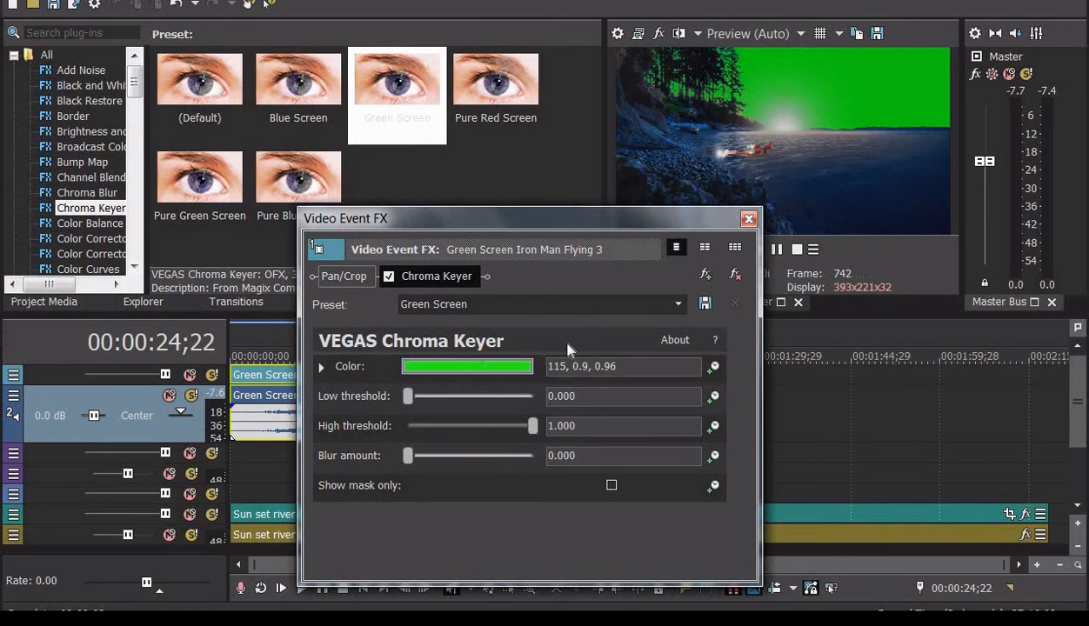
click(612, 487)
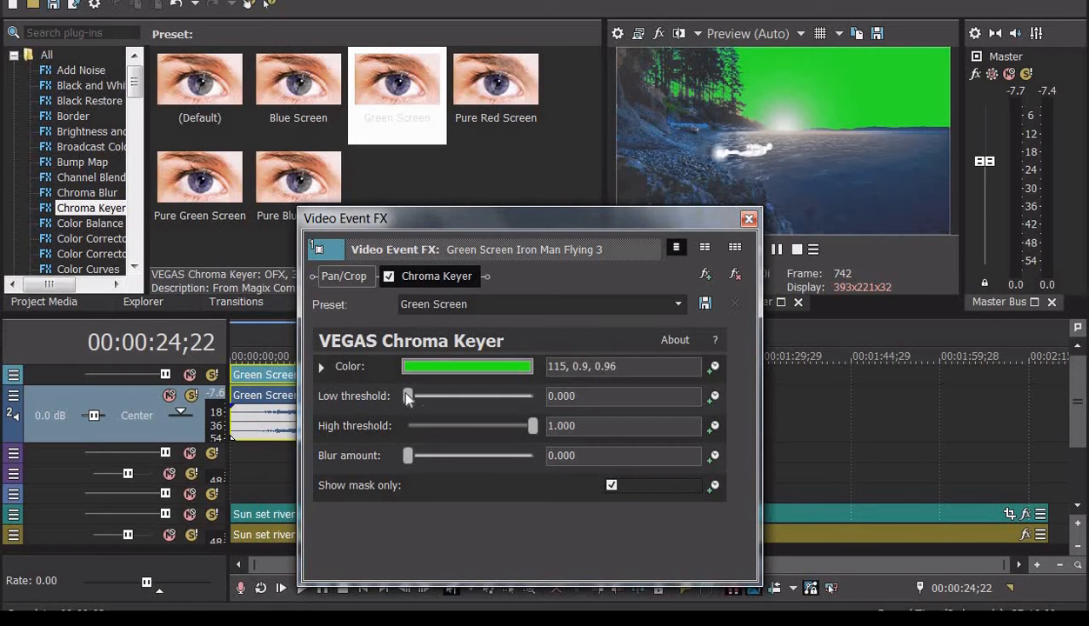
drag(408, 398, 502, 403)
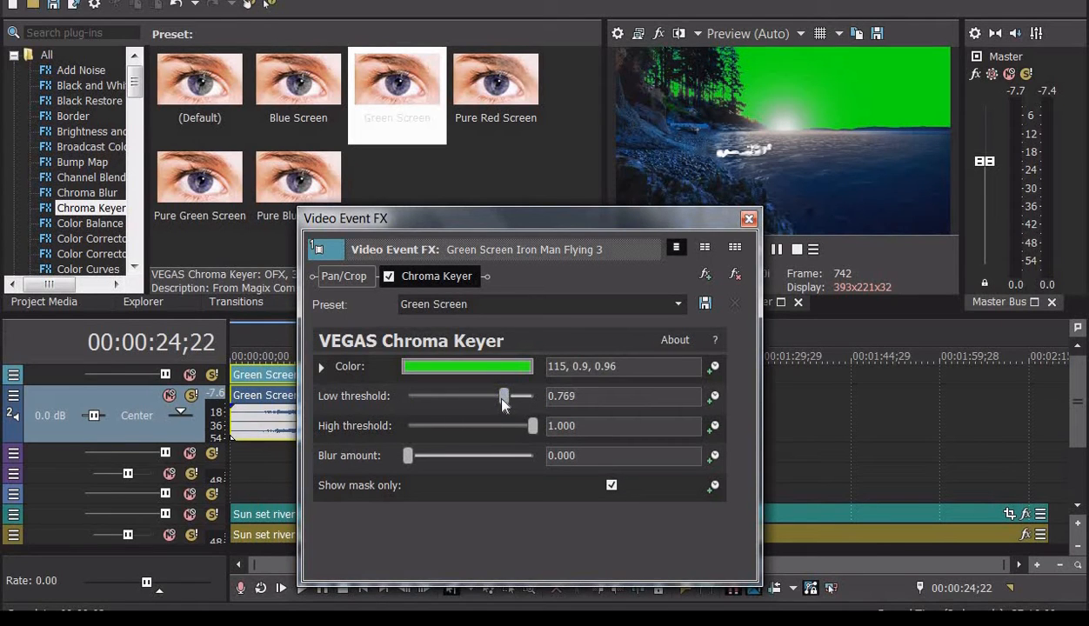
drag(515, 426, 471, 396)
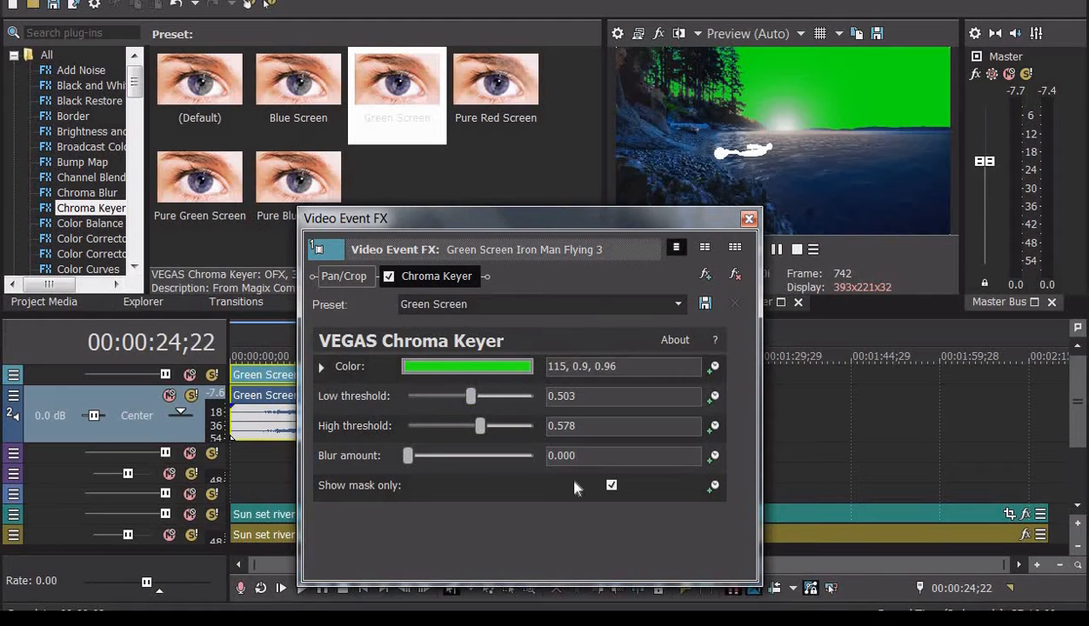
Set the Iron Man key's low threshold to 0.265 and high threshold to 0.252, checking the mask against the keyed image.
click(610, 487)
click(611, 486)
drag(459, 396, 440, 426)
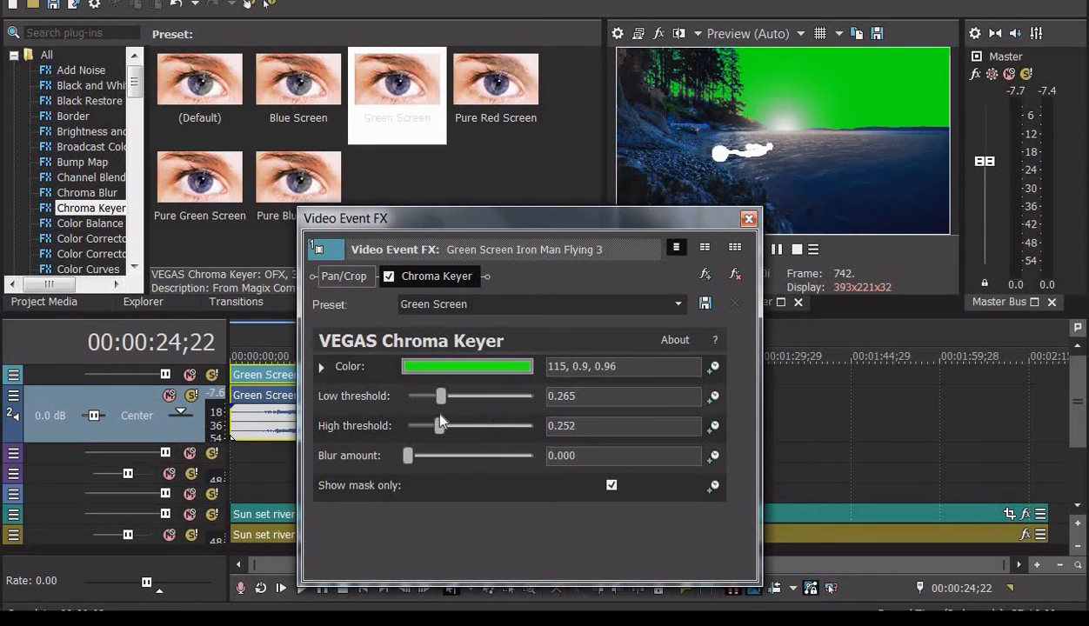
click(612, 487)
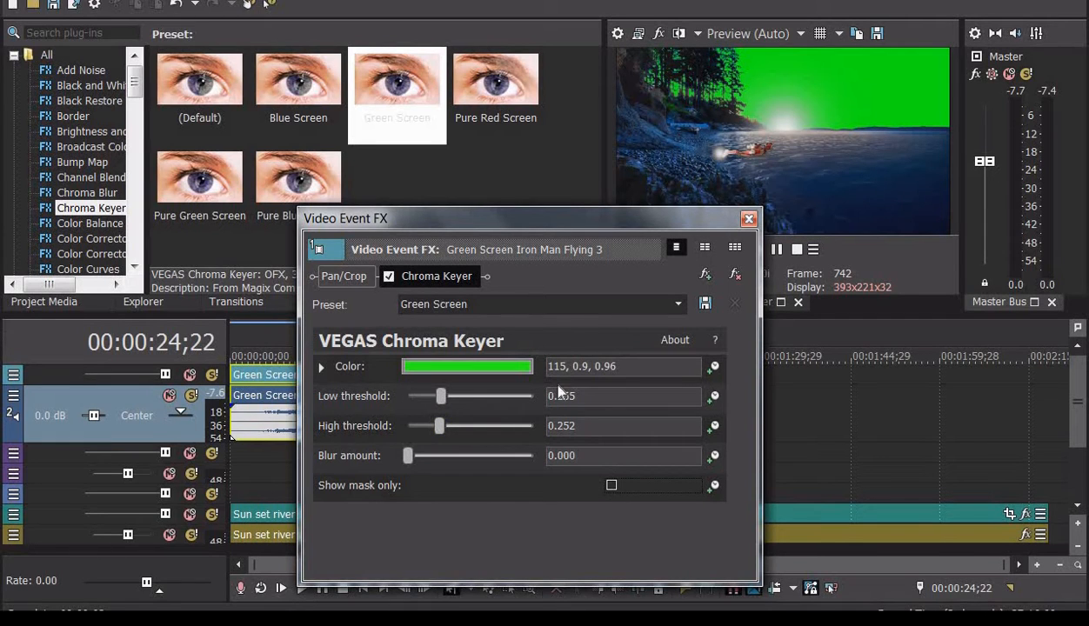
Set the Iron Man key's high threshold to 0.599 using the mask view, turn that view off and close the effect settings.
drag(445, 428, 511, 426)
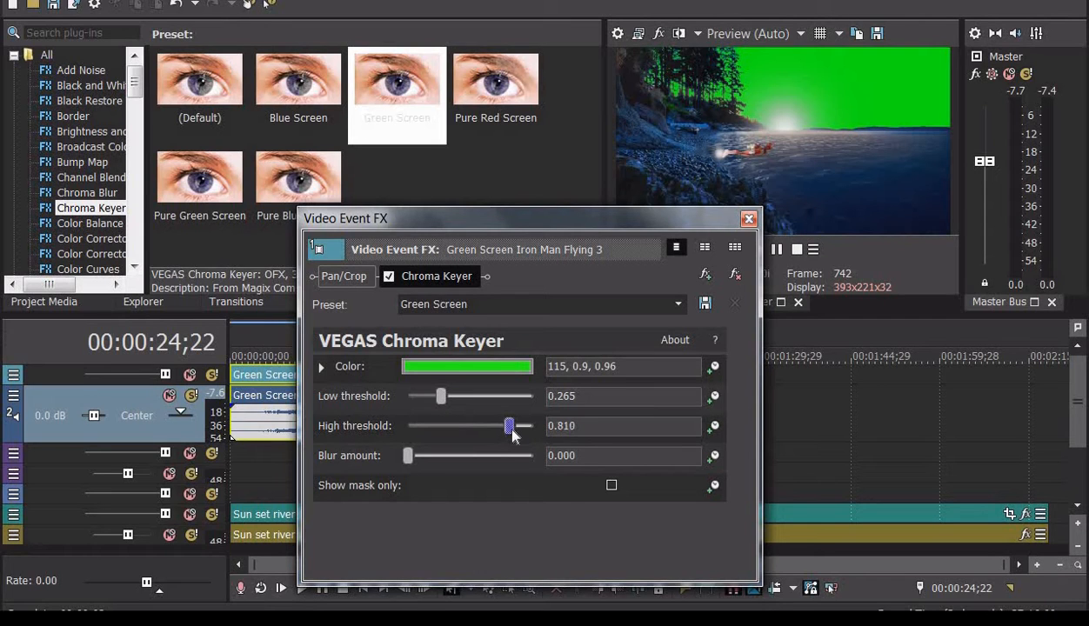
click(611, 486)
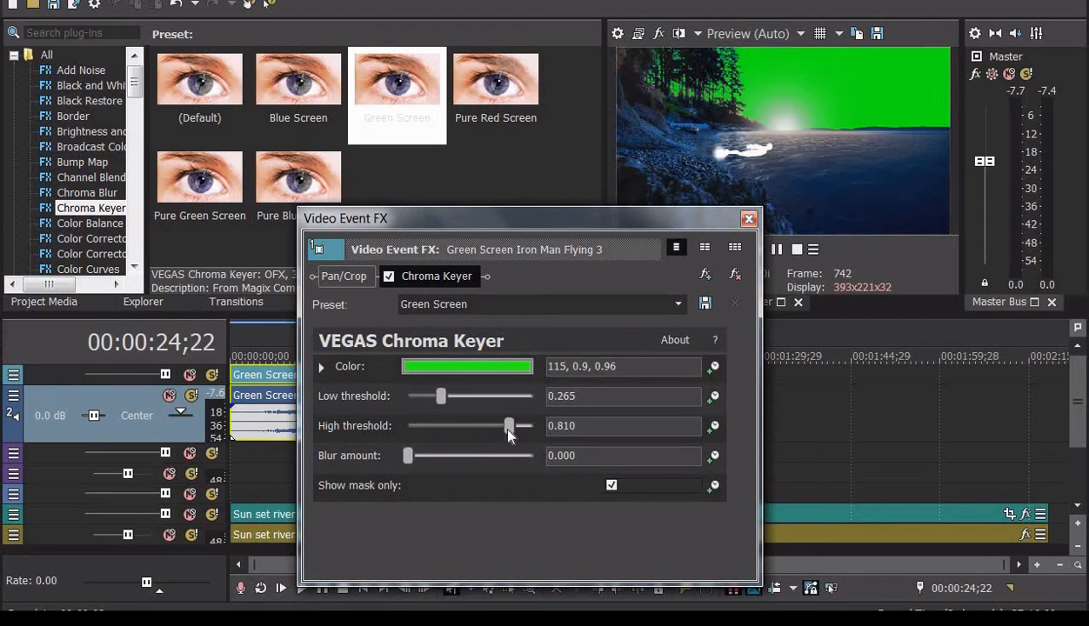
drag(508, 431, 483, 427)
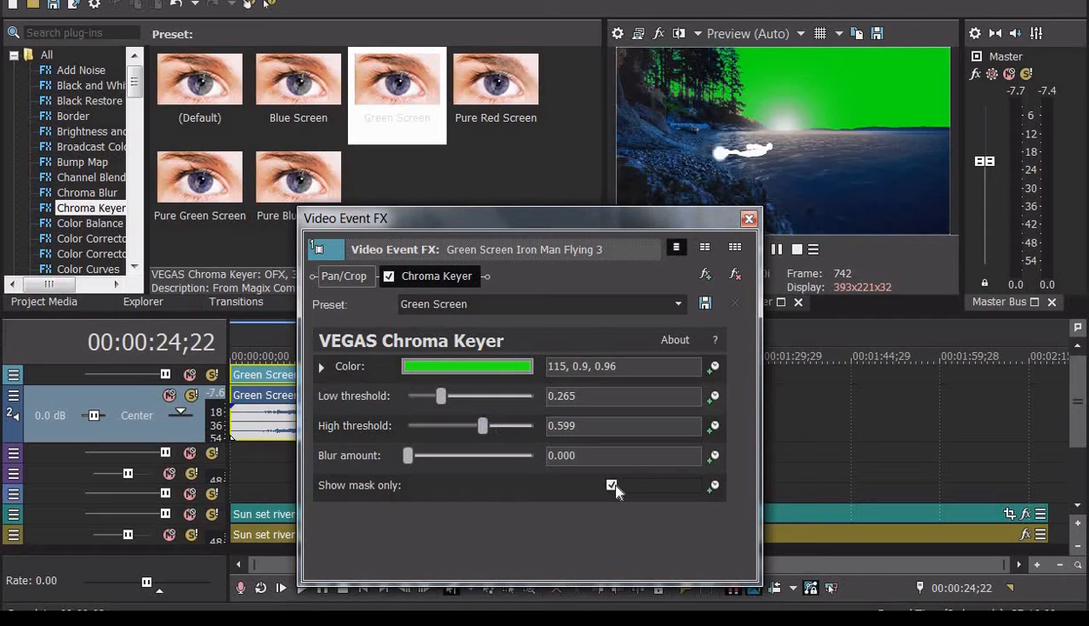
click(615, 489)
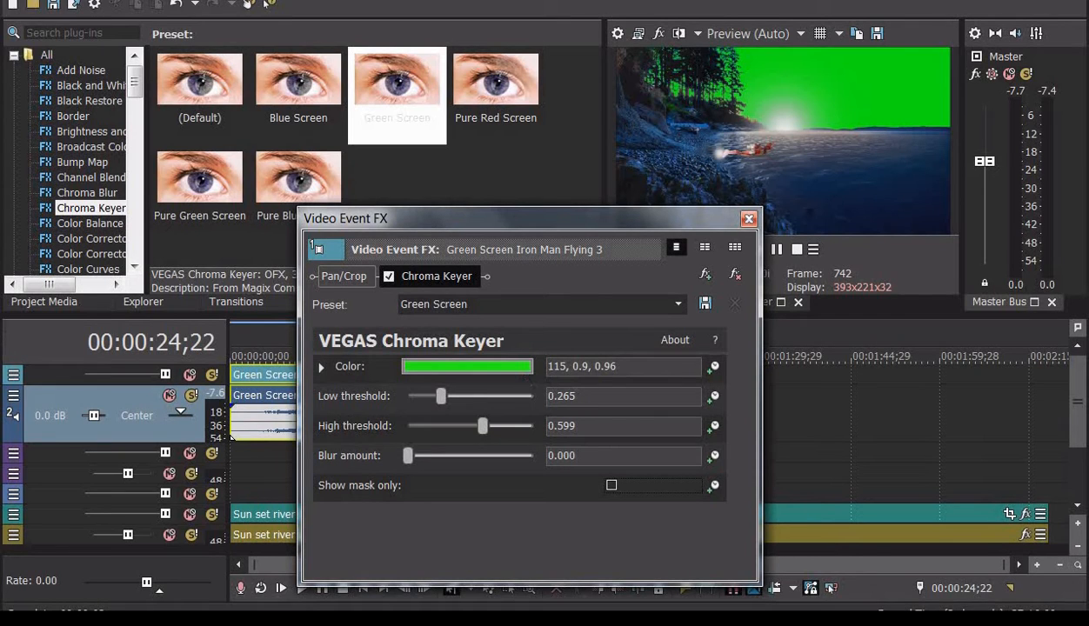
click(749, 218)
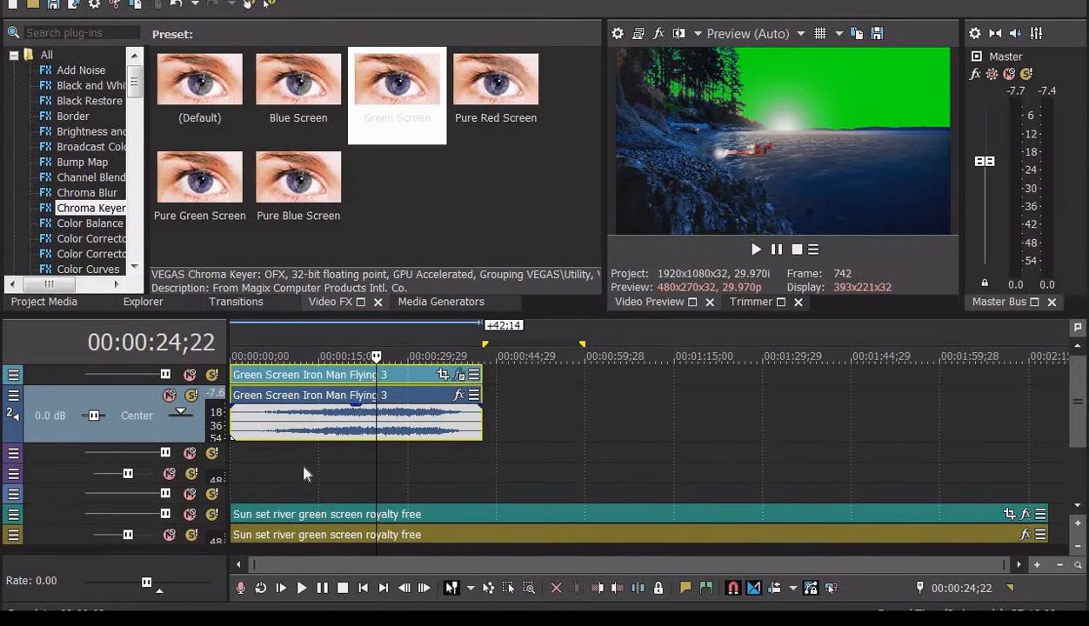
Play back the keyed Iron Man clip over the sunset footage from the start of the timeline.
click(233, 395)
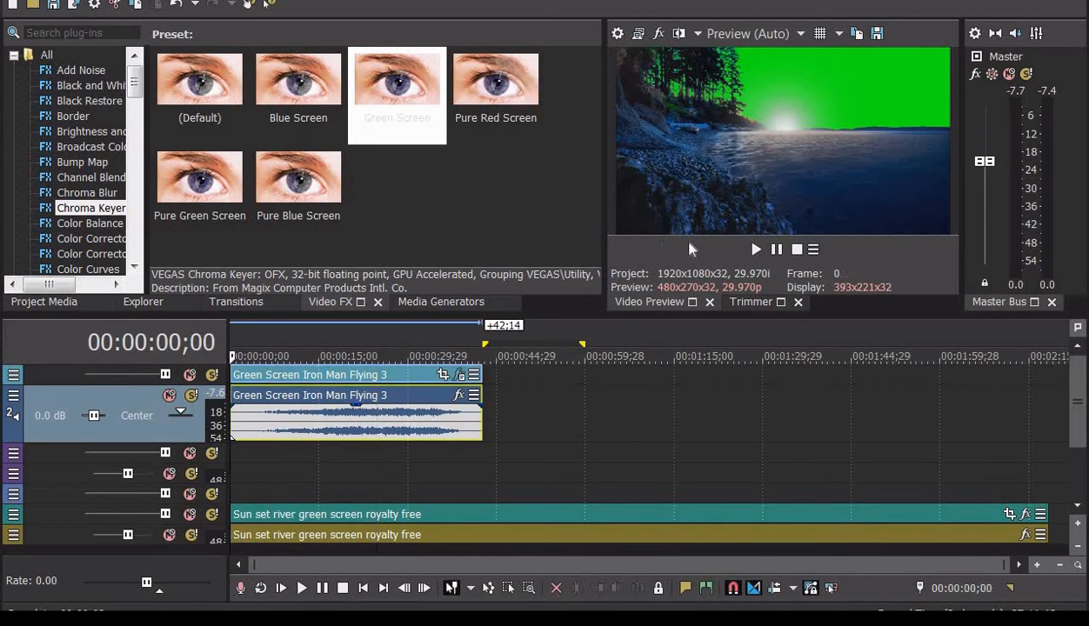
click(752, 253)
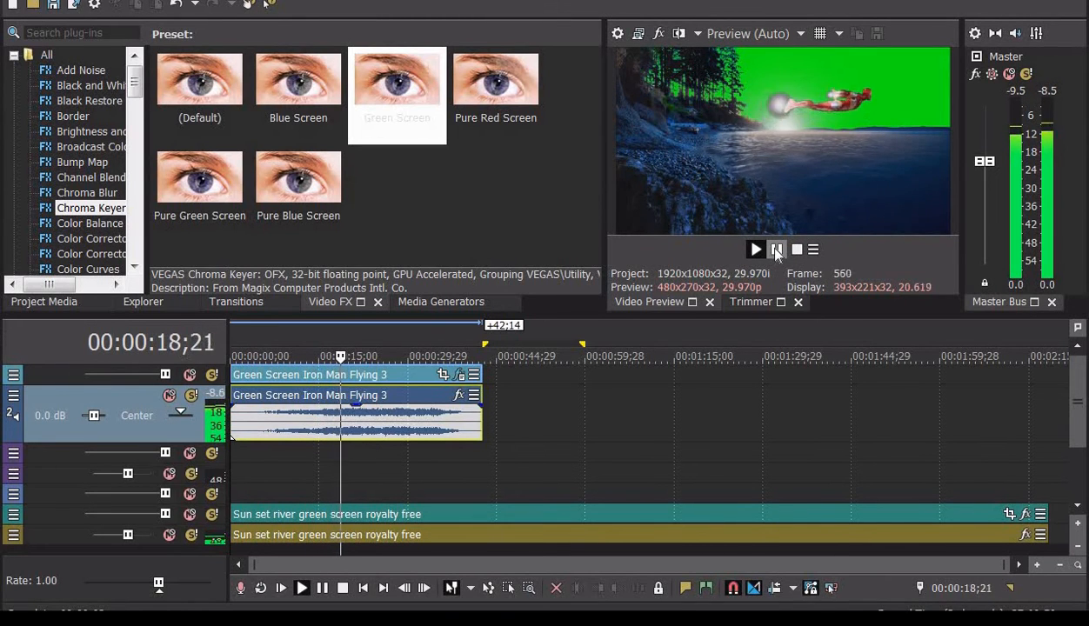
click(777, 251)
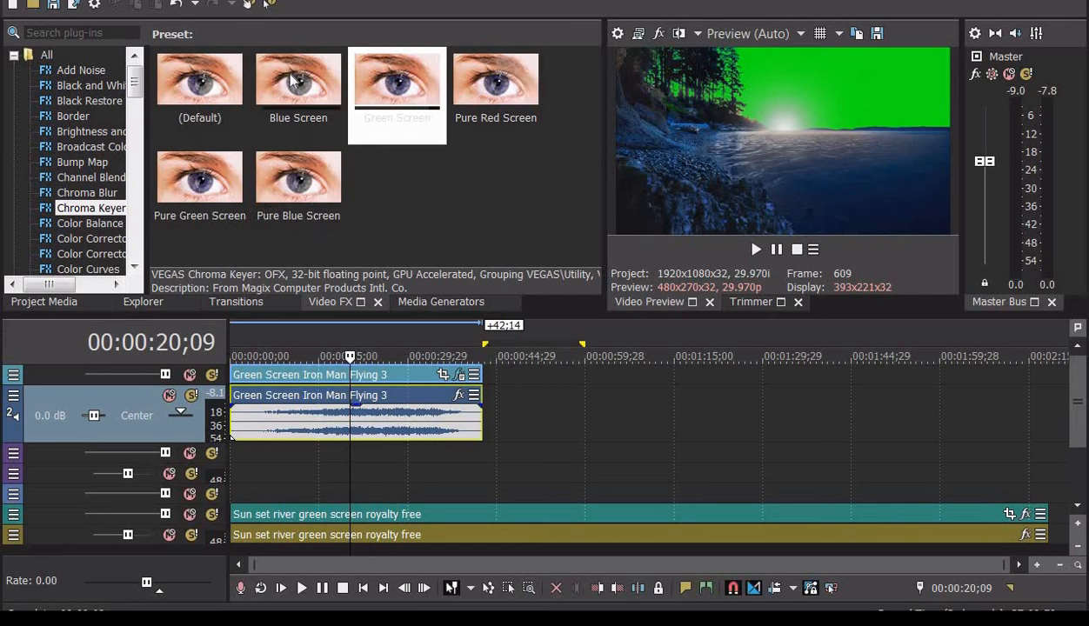
Apply the Chroma Keyer Green Screen preset to the sunset river clip, show only the mask and set the low threshold to 0.633.
drag(409, 95, 364, 515)
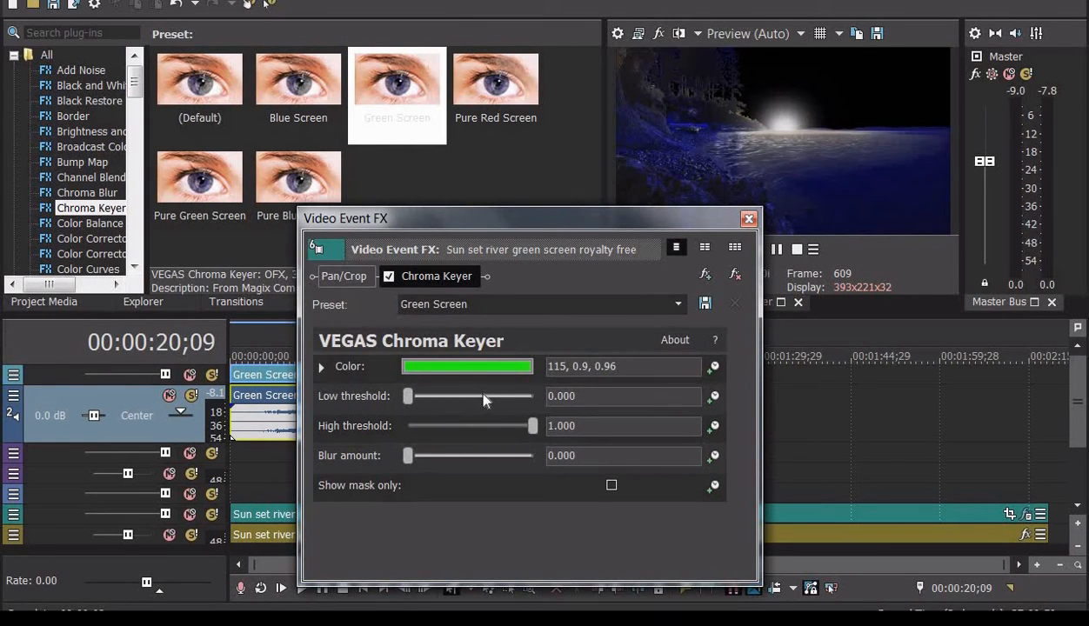
click(612, 486)
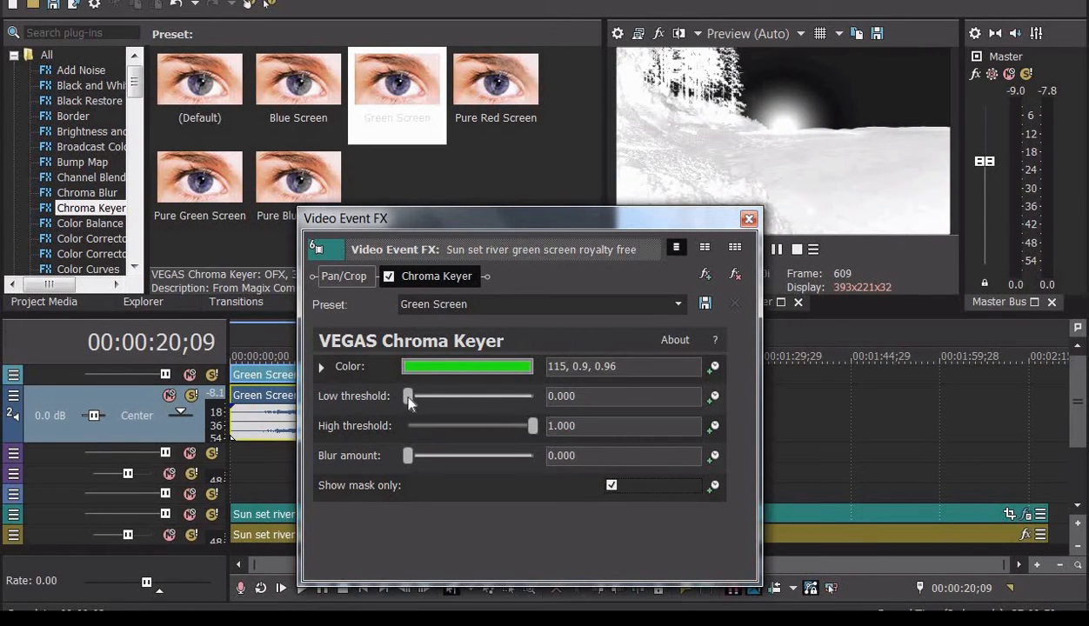
drag(408, 397, 486, 397)
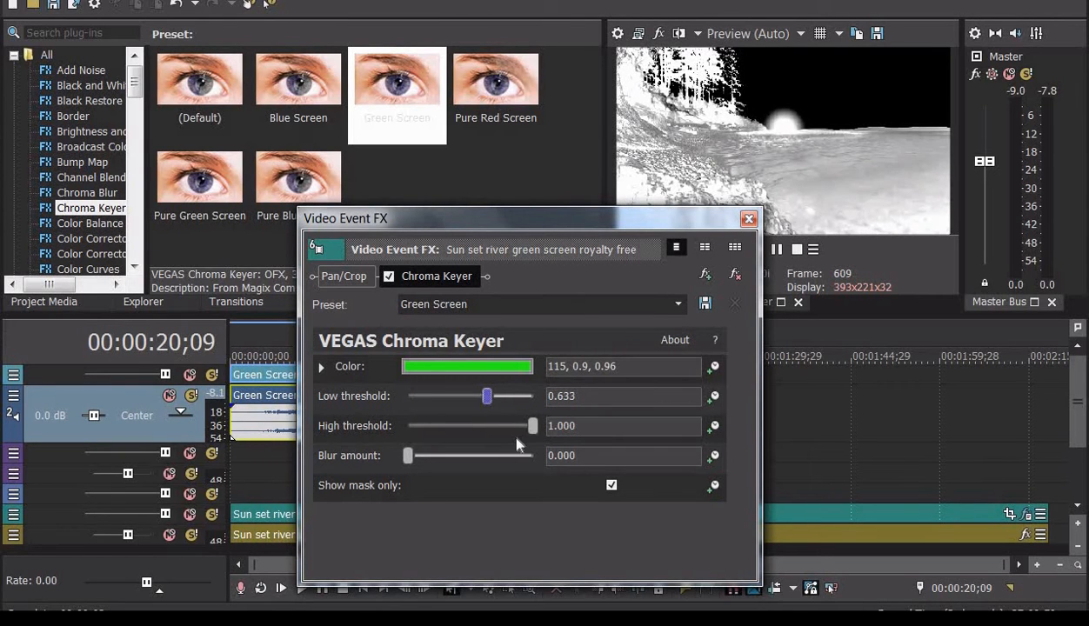
Try a high threshold of 0.673 for the sunset key, compare mask and keyed image, and return the threshold to 1.000.
click(611, 486)
click(611, 487)
drag(533, 426, 492, 426)
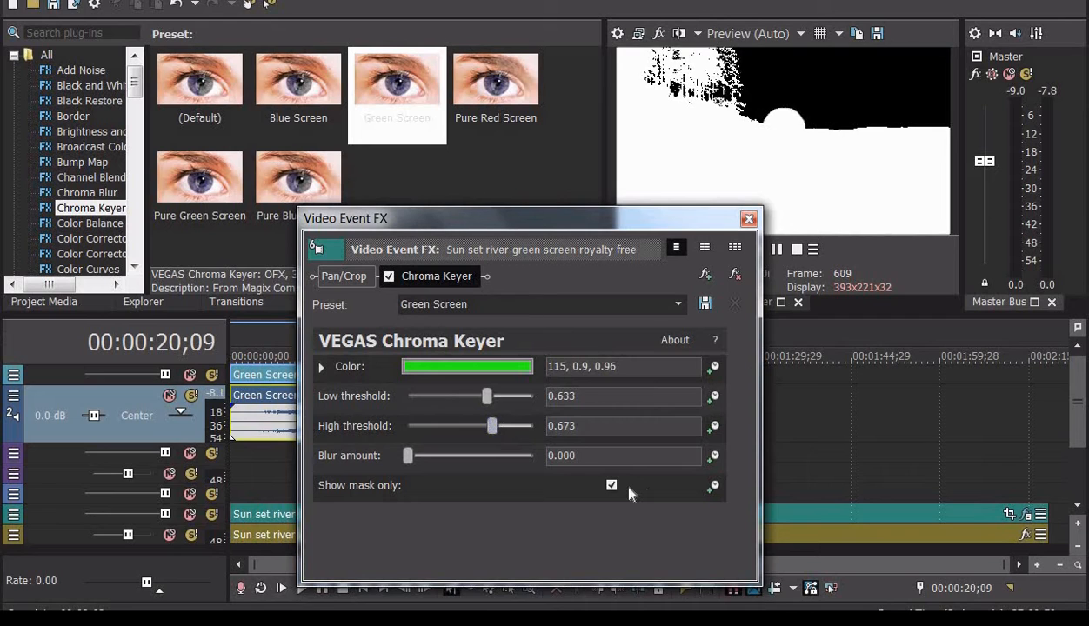
click(612, 485)
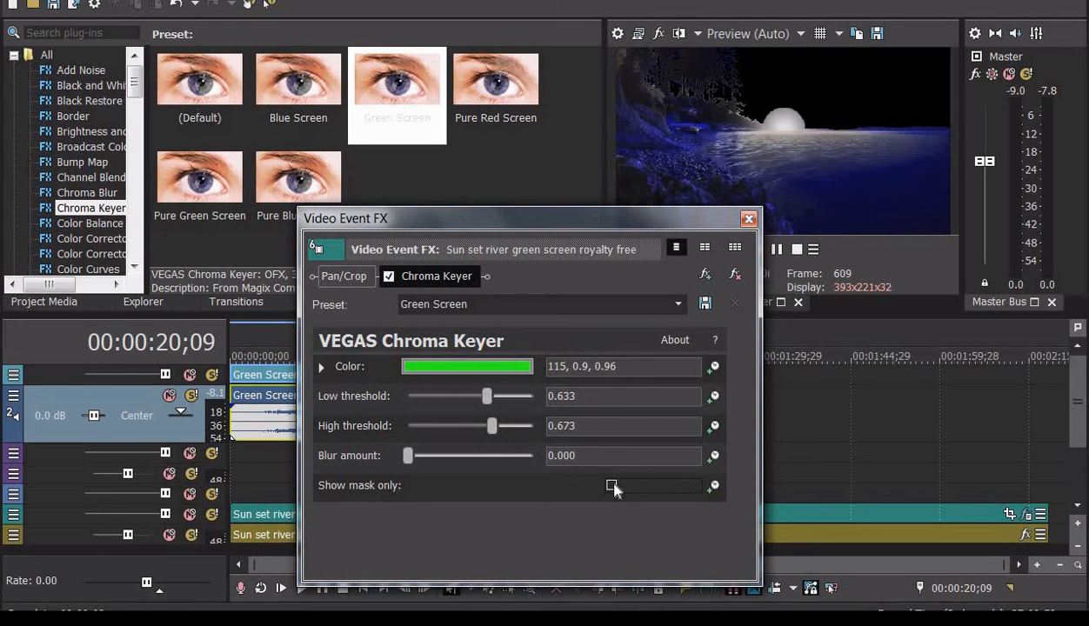
click(612, 485)
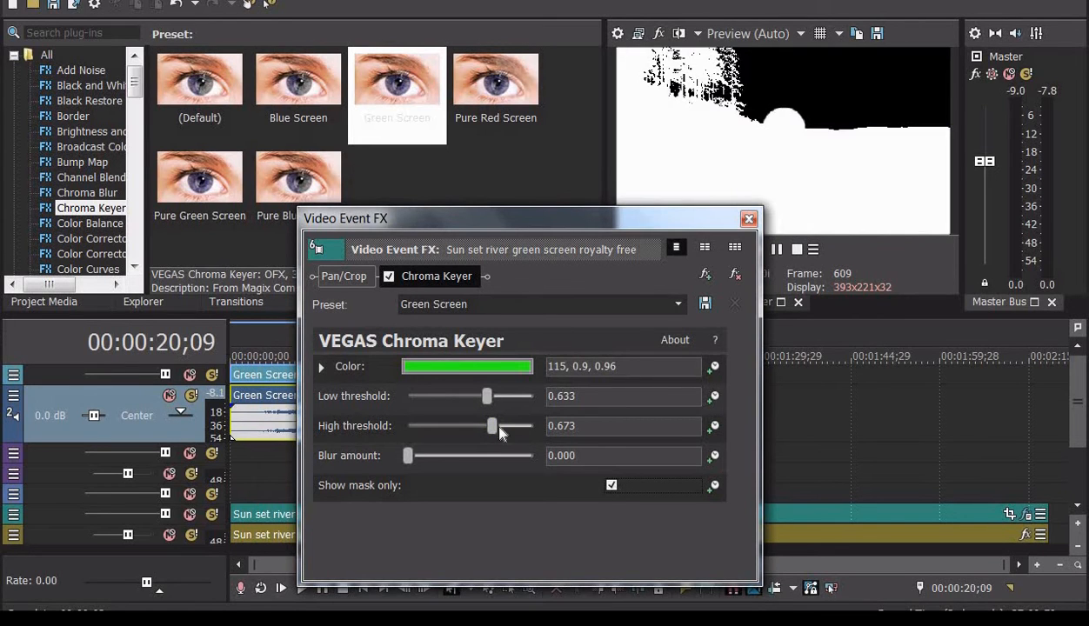
drag(494, 426, 533, 427)
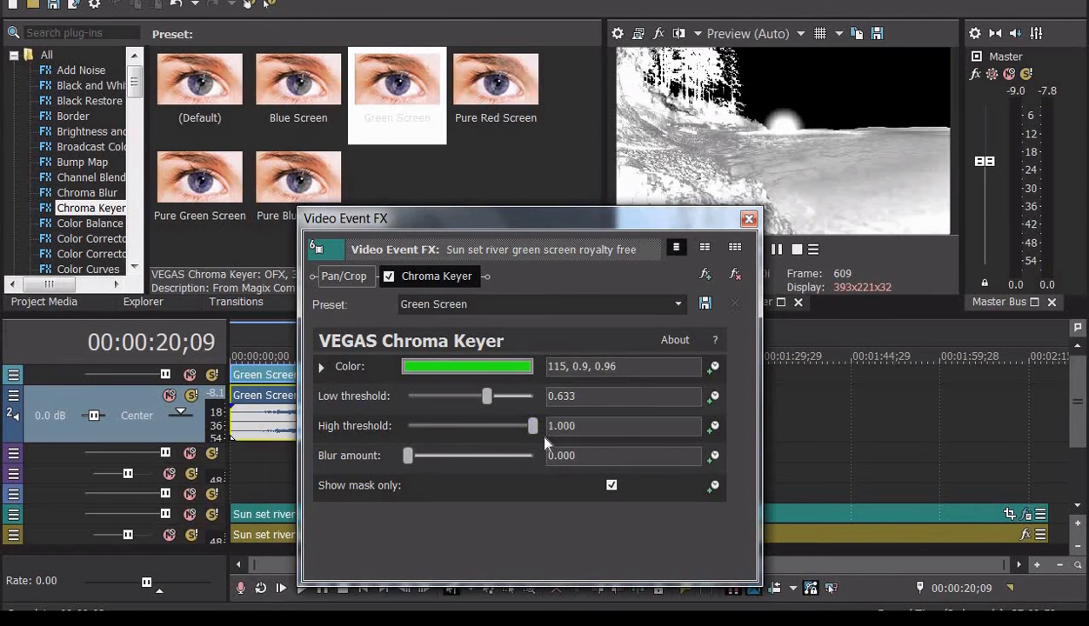
Set the sunset key's low threshold to 0.367 and high threshold to 0.898, and turn off the mask-only view.
click(611, 486)
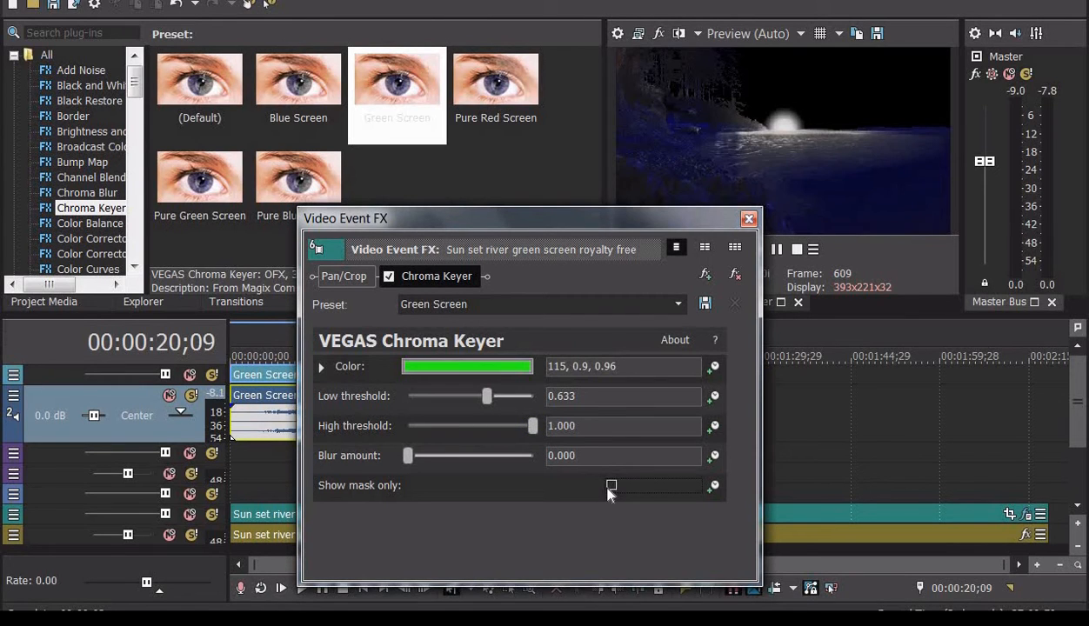
click(612, 486)
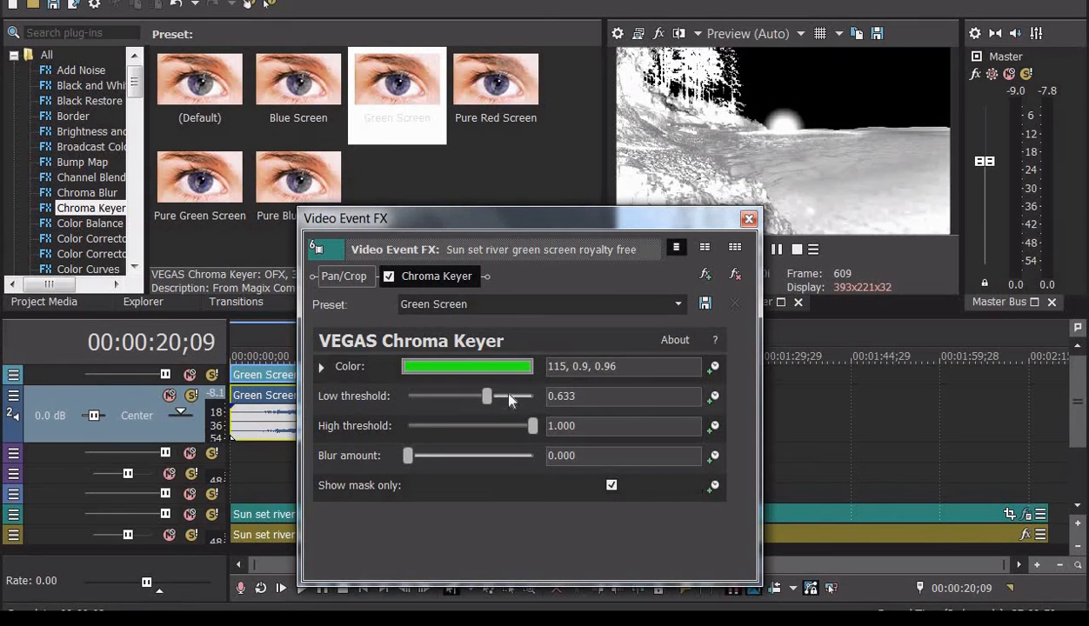
drag(509, 399, 454, 380)
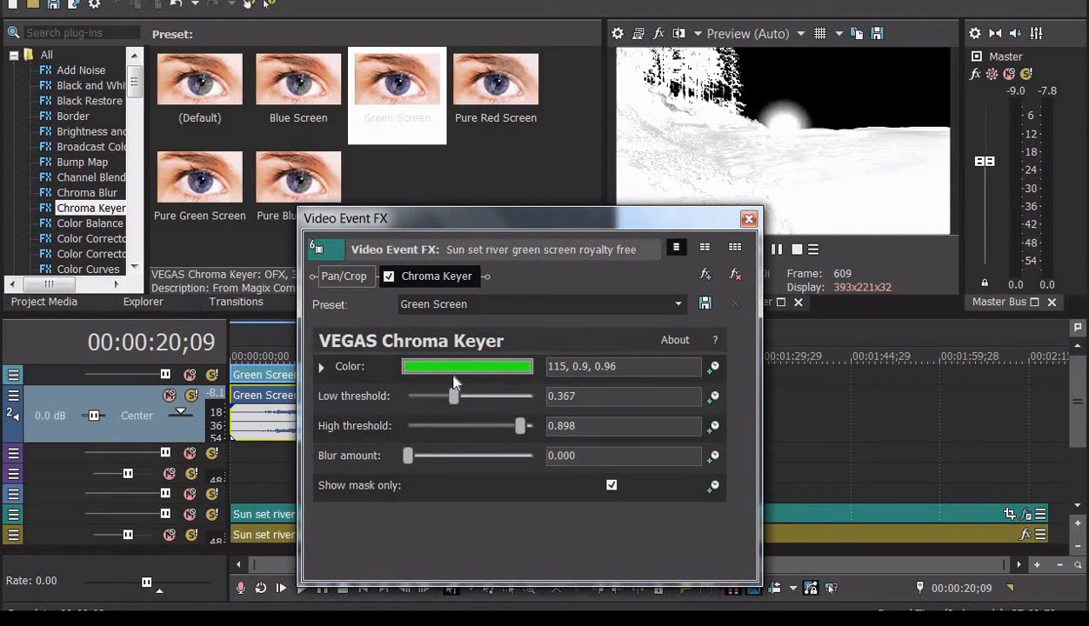
click(611, 485)
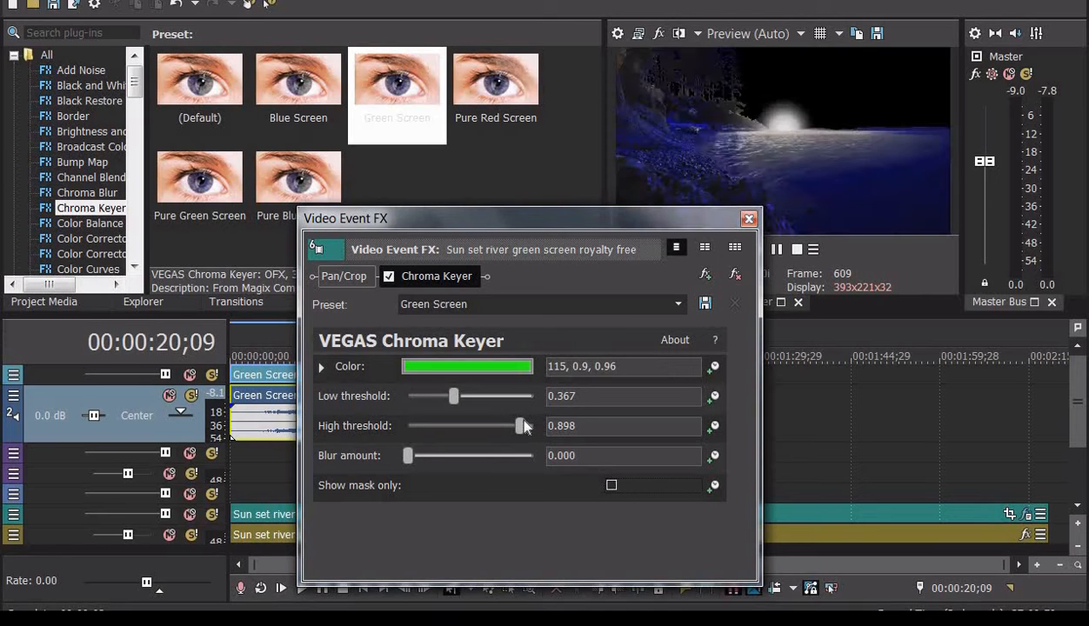
Set the sunset key's high threshold to 0.299 and close its effect settings.
drag(521, 426, 449, 416)
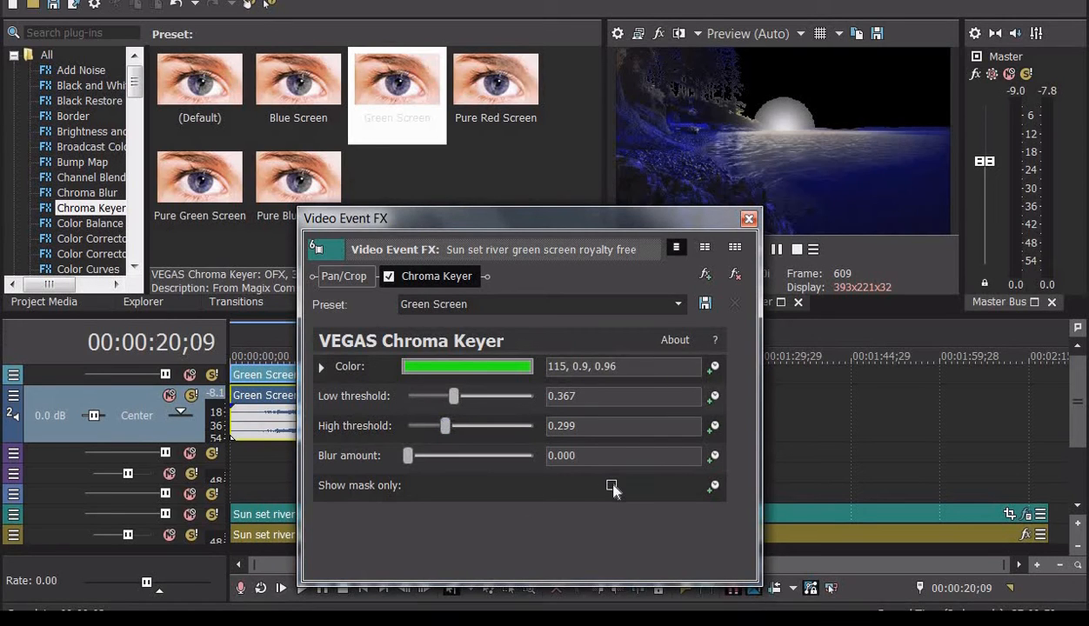
click(748, 219)
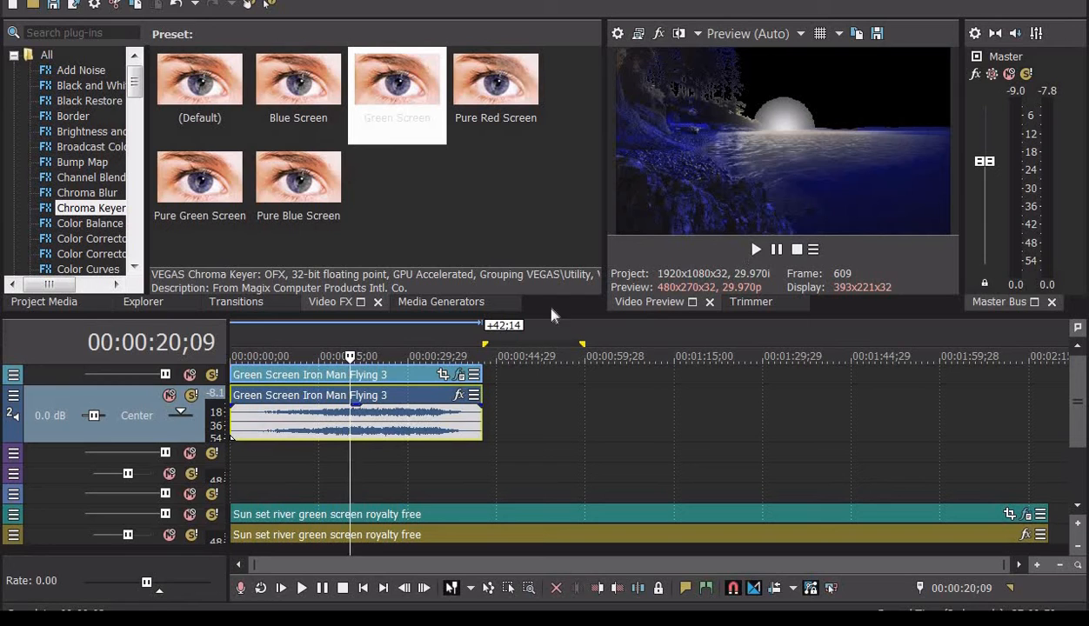
Play back the keyed Iron Man and sunset composite from the start of the timeline, and stop playback.
drag(350, 356, 341, 357)
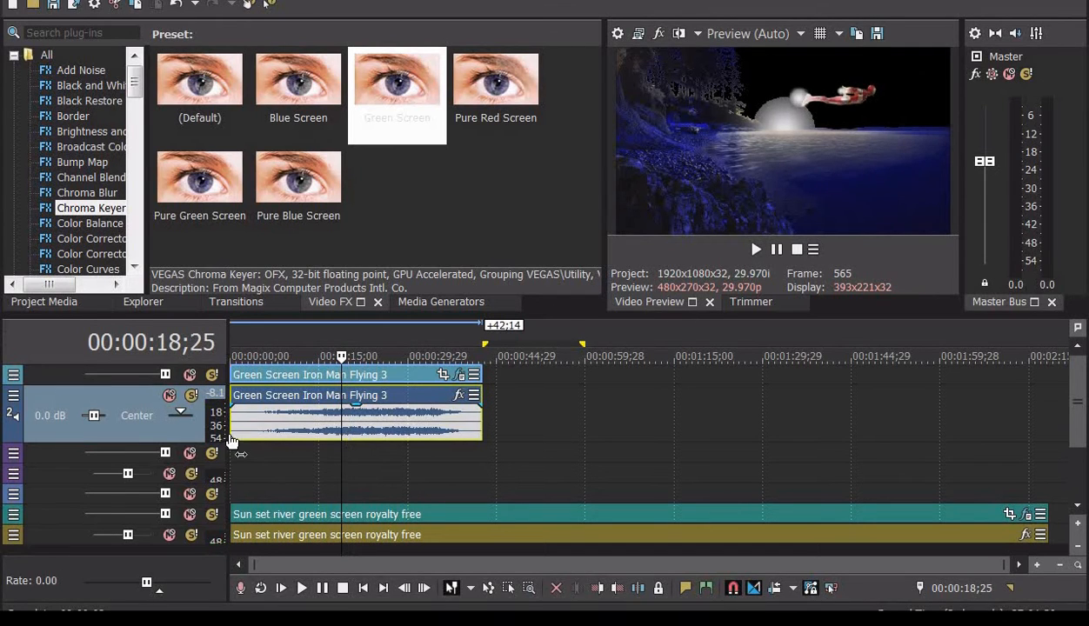
click(233, 448)
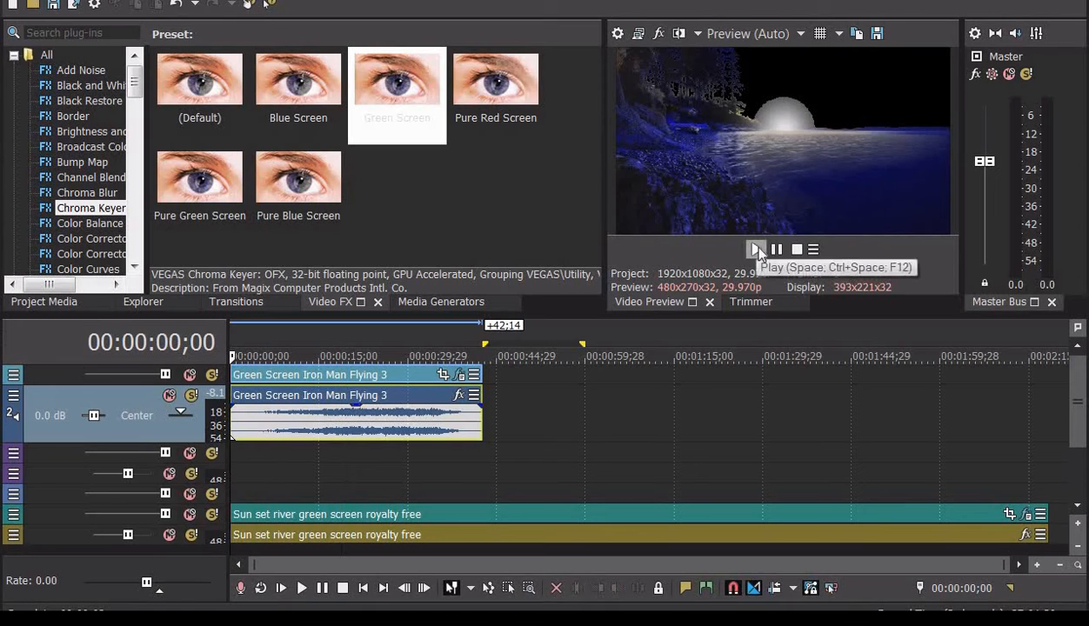
click(757, 250)
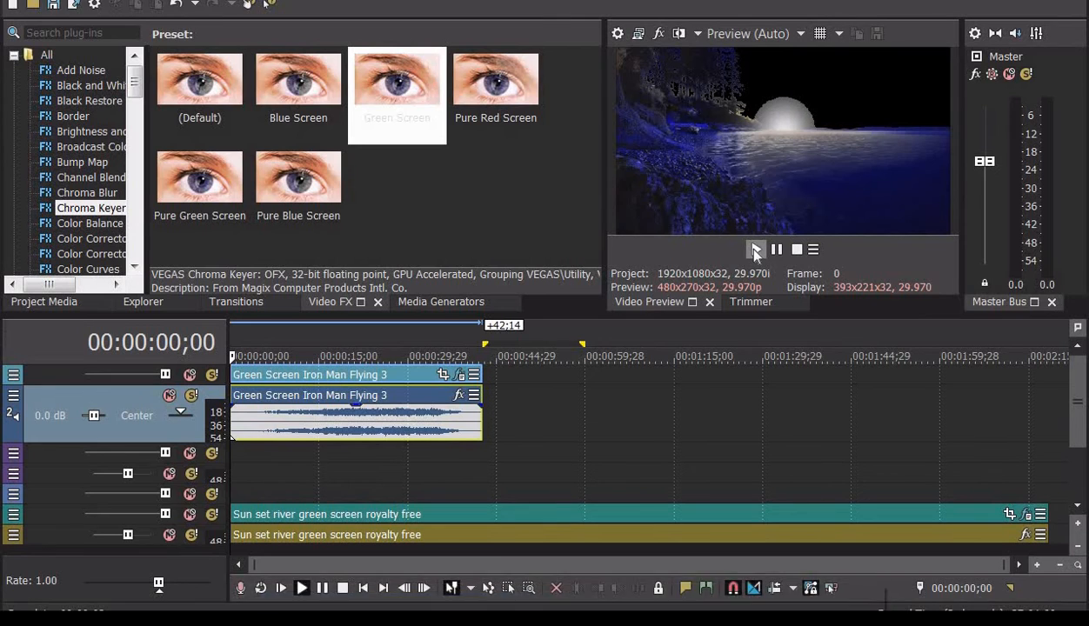
click(755, 249)
click(756, 250)
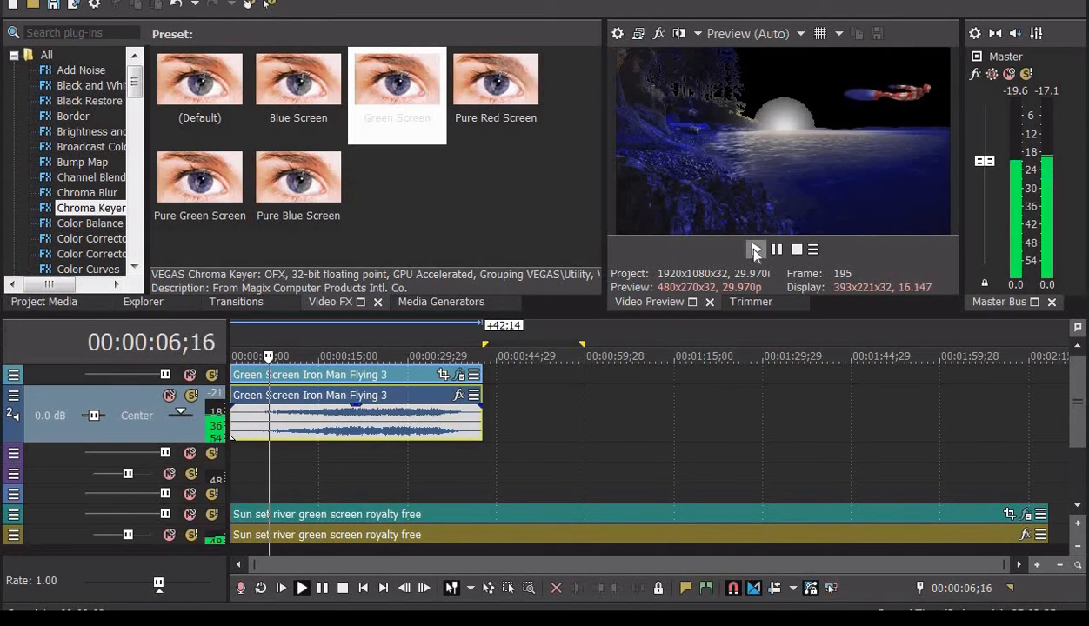
key(space)
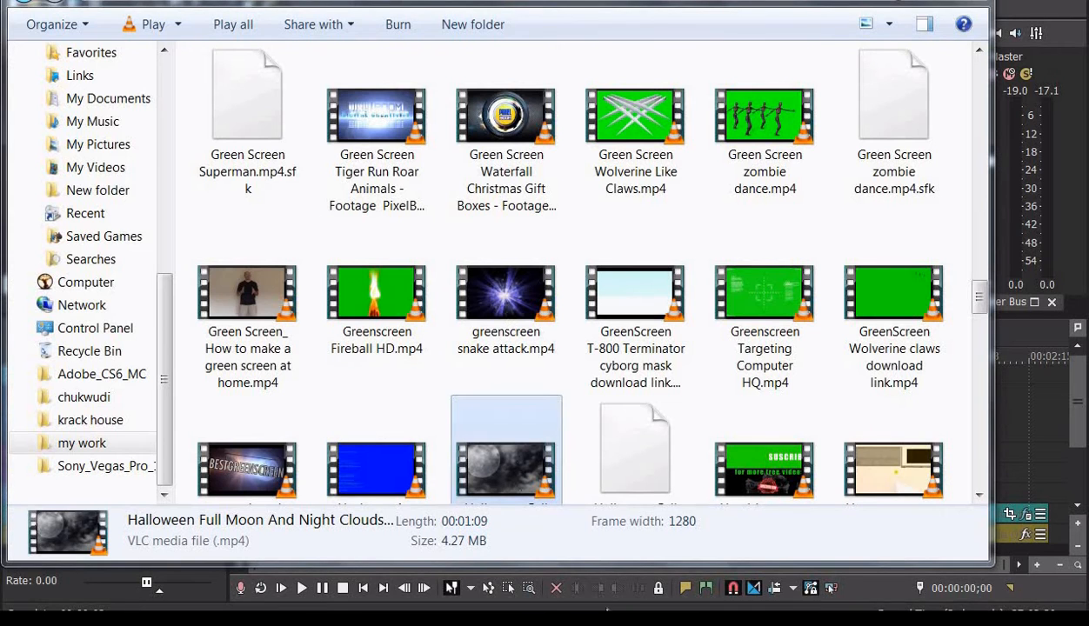
Place the Halloween Full Moon And Night Clouds clip at the start of the sunset river clip's track.
drag(507, 461, 243, 535)
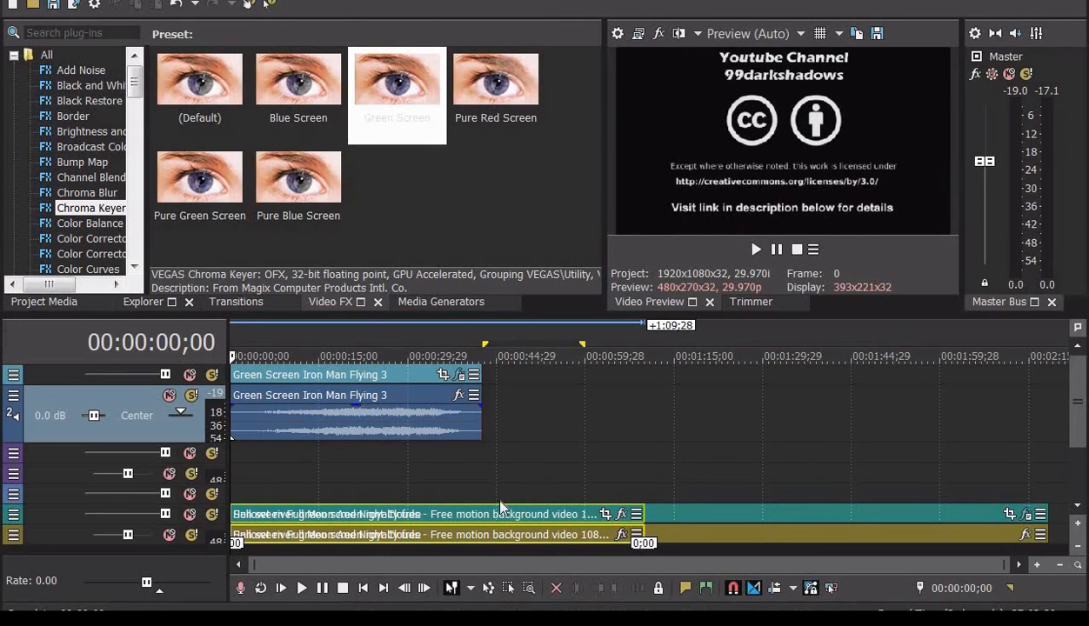
click(1077, 501)
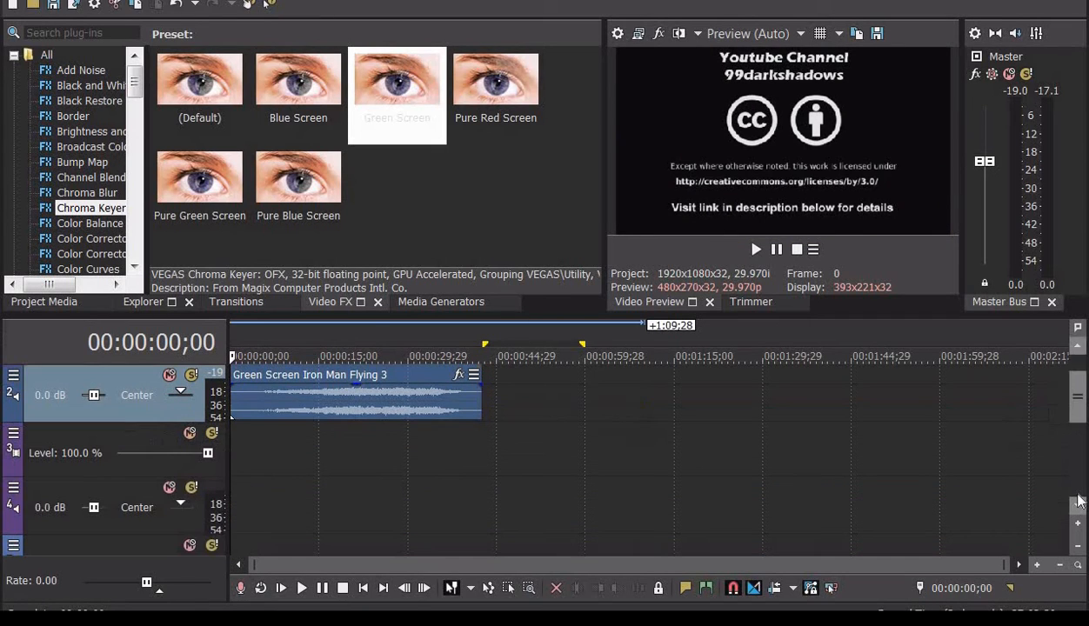
click(1077, 345)
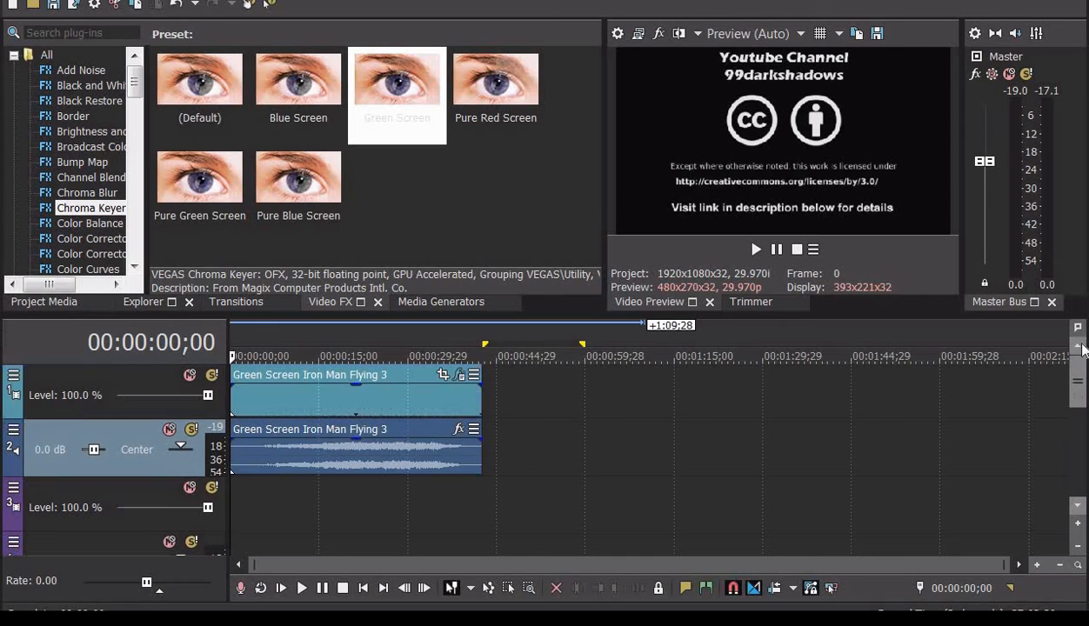
Try deleting the Iron Man clip from the timeline, and undo the deletion.
click(502, 440)
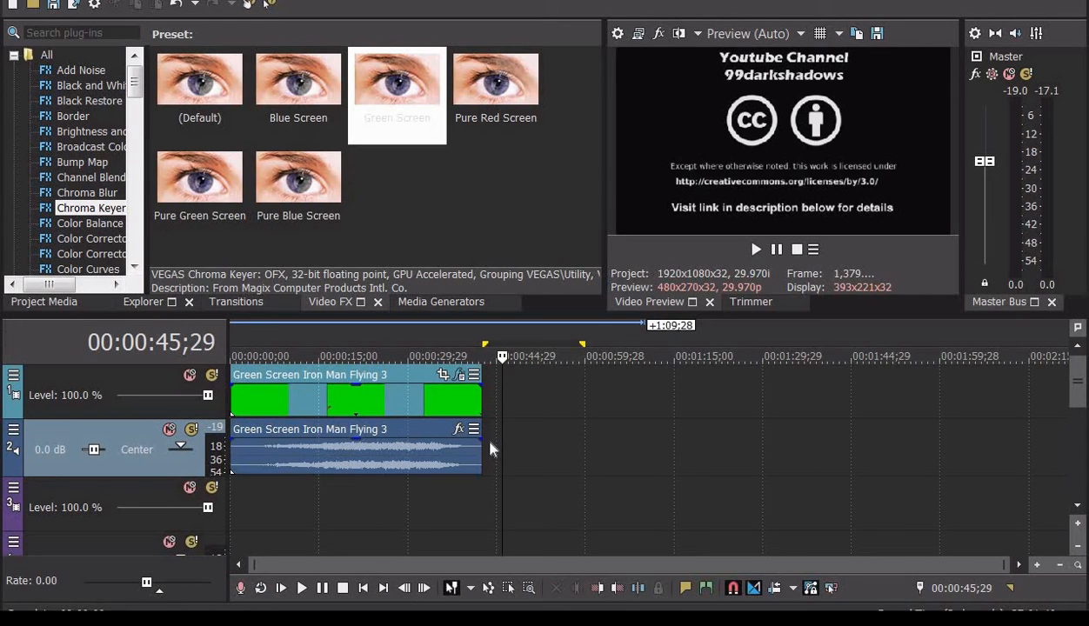
click(489, 447)
click(482, 445)
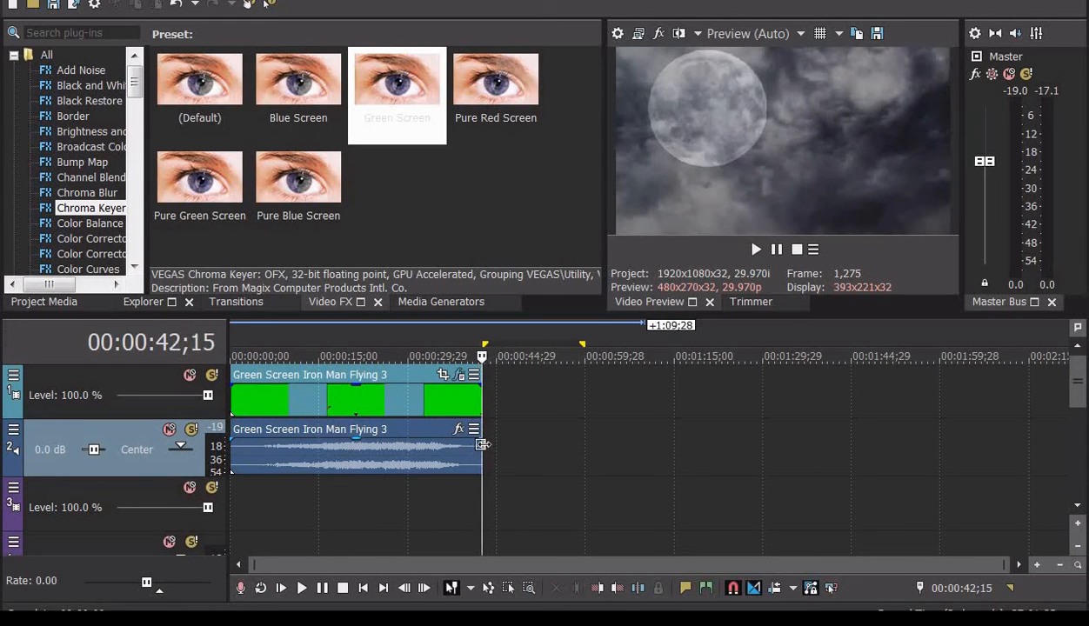
right_click(477, 433)
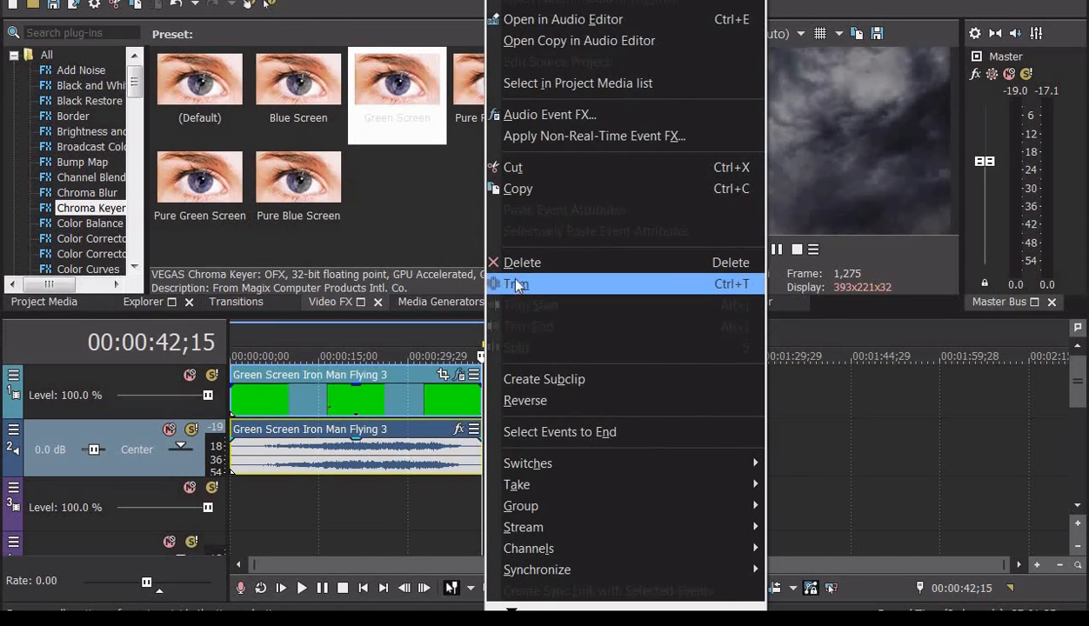
click(522, 263)
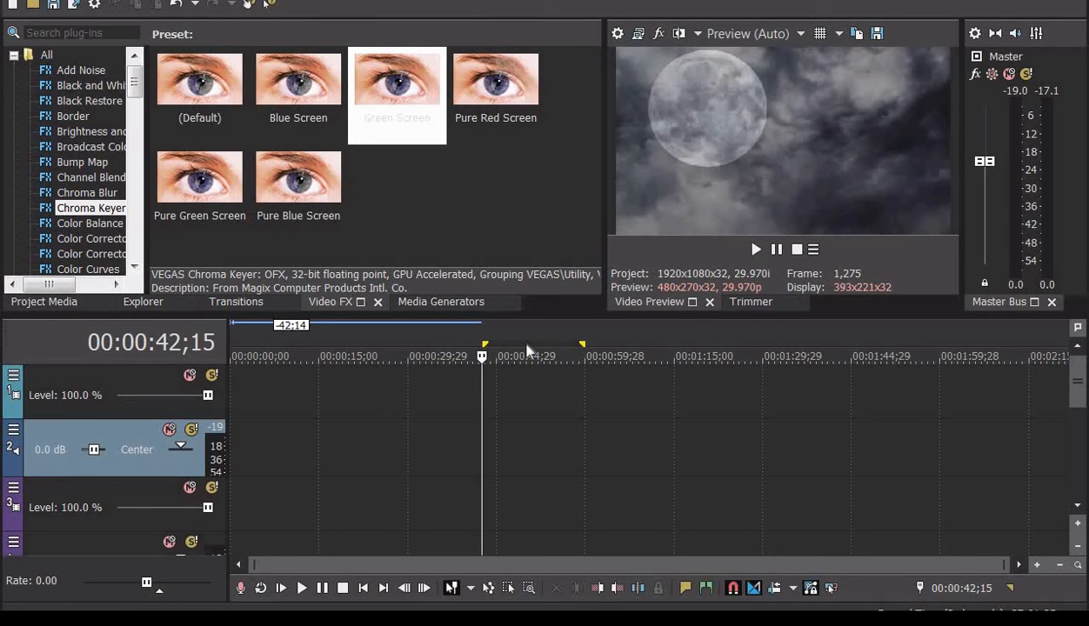
key(ctrl+z)
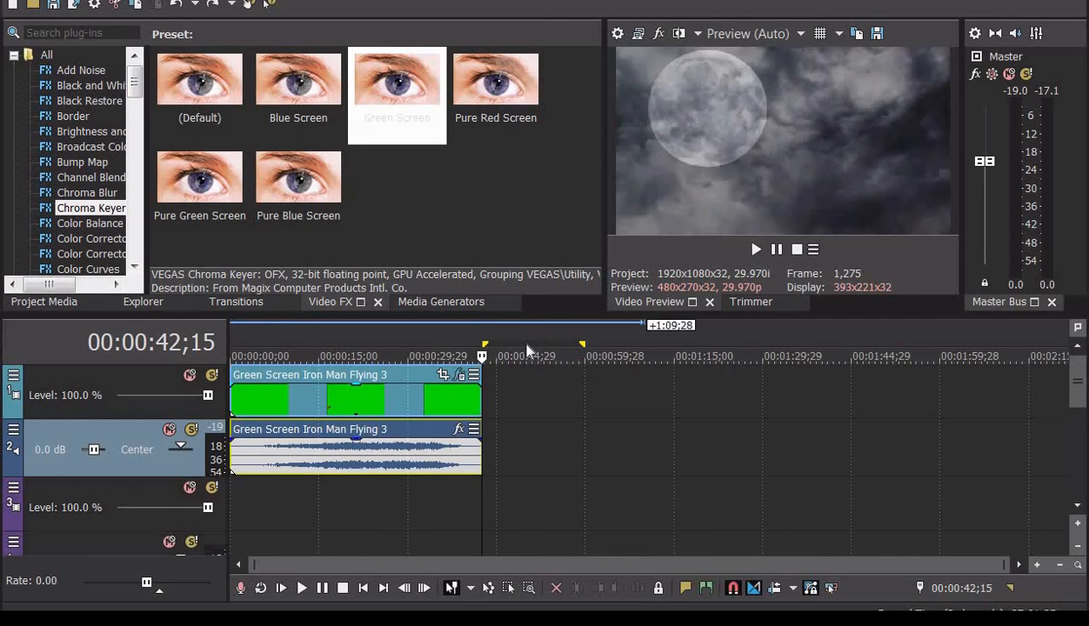
Try deleting the Iron Man clip's video track, and undo the track deletion.
right_click(496, 407)
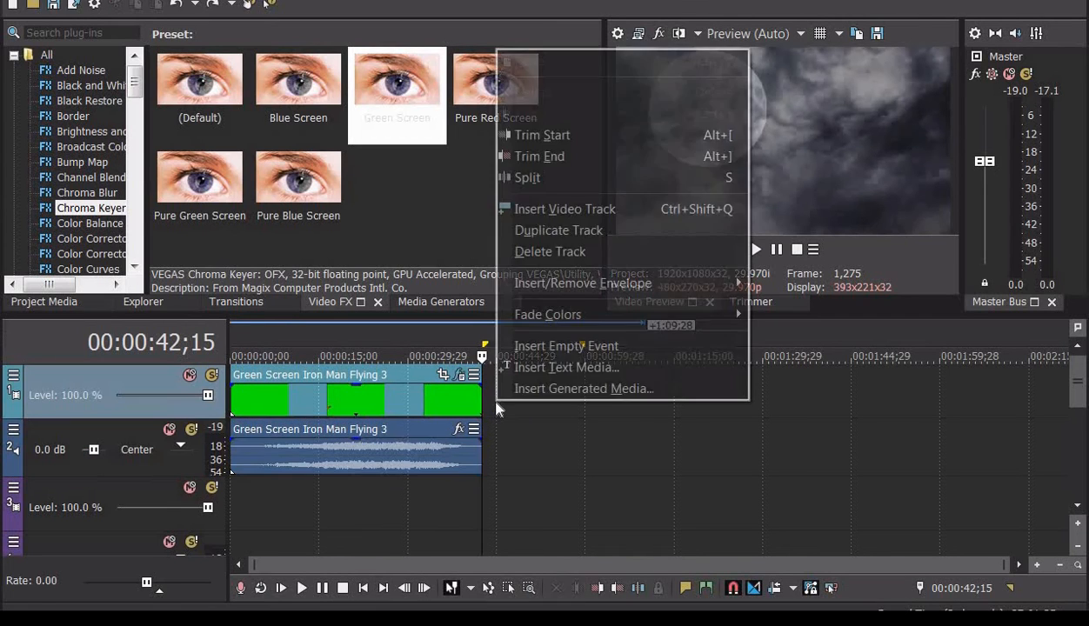
click(541, 254)
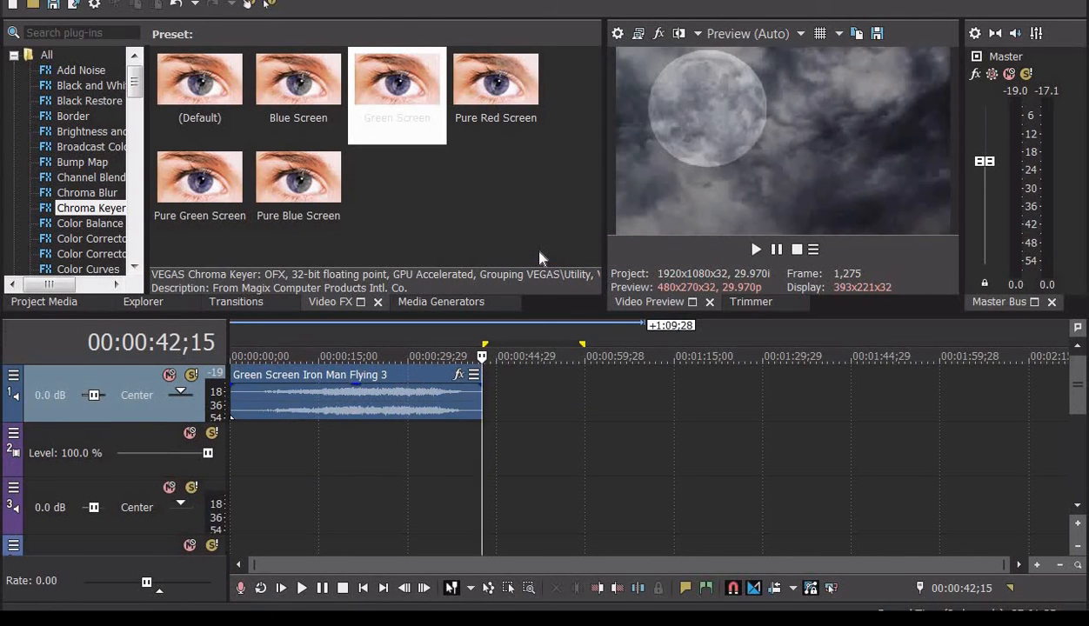
key(ctrl+z)
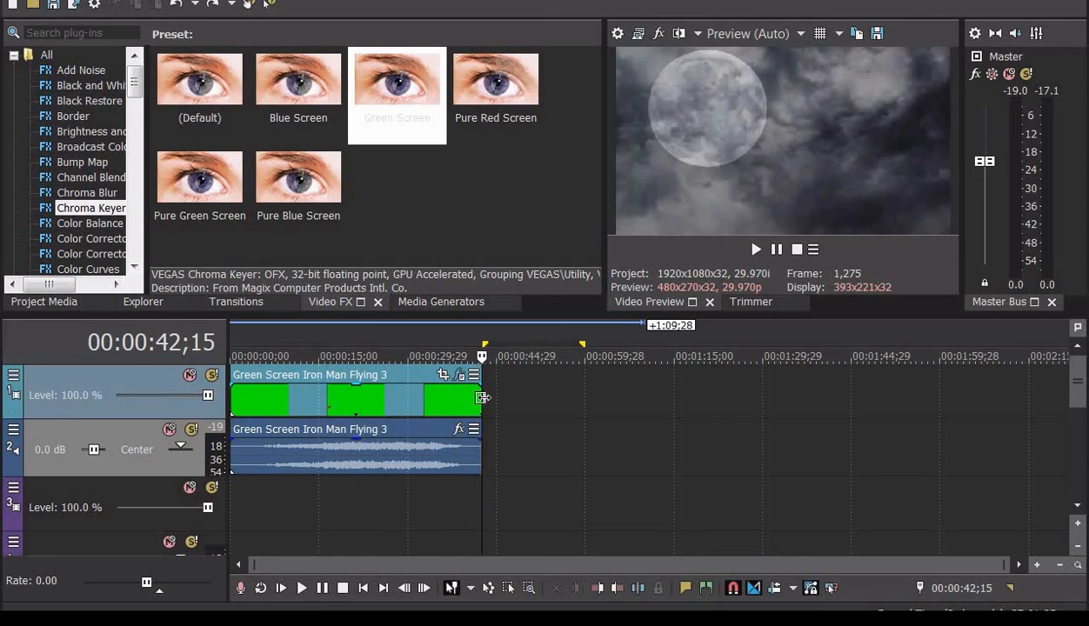
Delete both Iron Man tracks and play the overlapping background clips from 00:00:43;24.
click(489, 448)
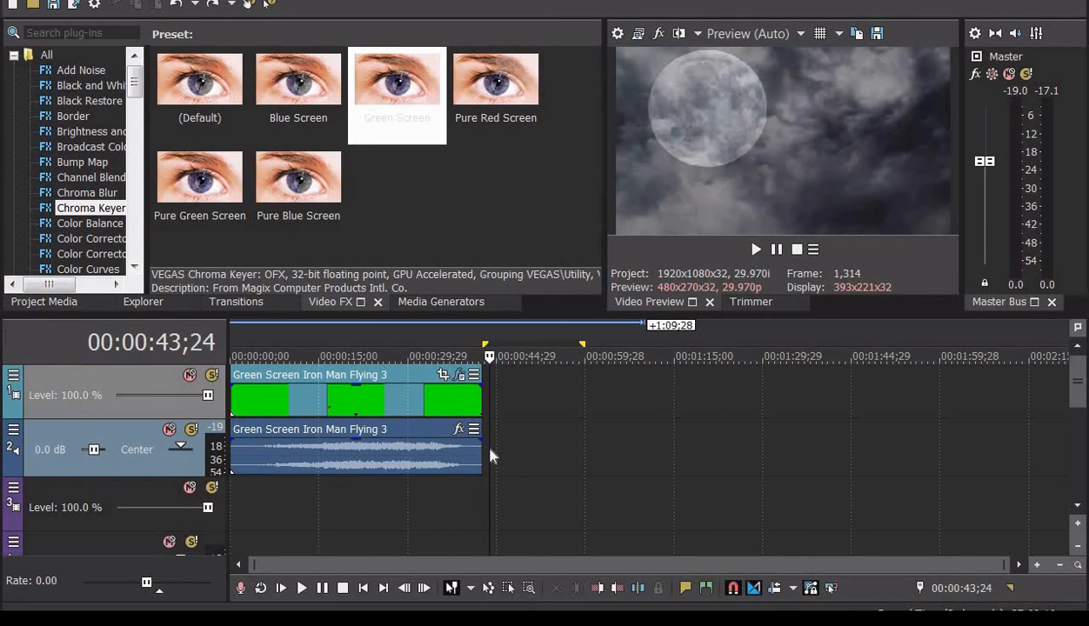
right_click(490, 445)
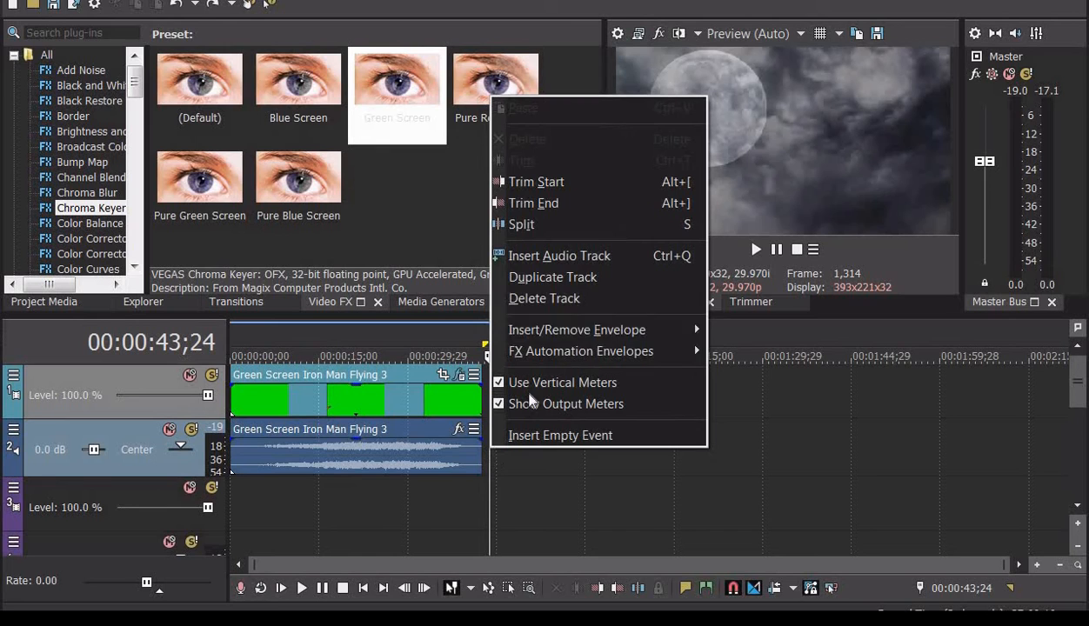
click(551, 298)
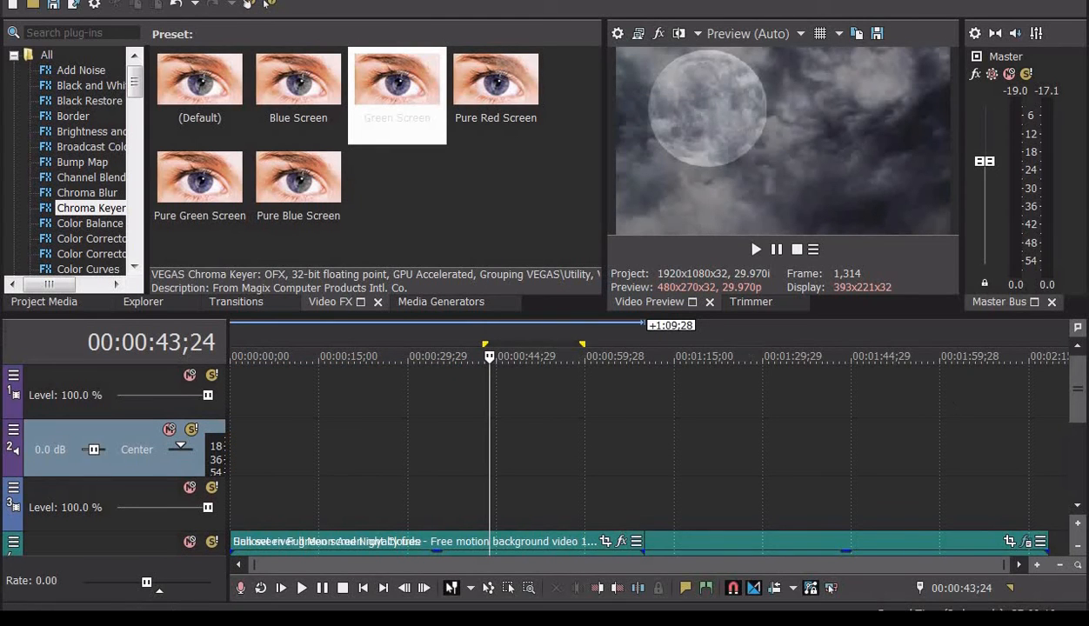
double_click(1080, 476)
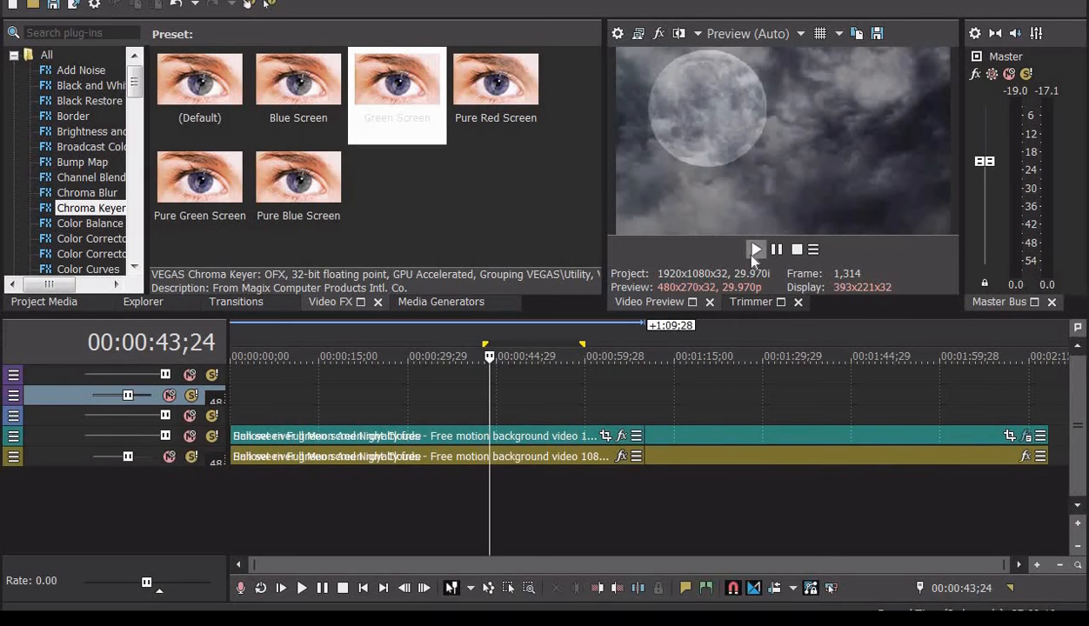
click(756, 250)
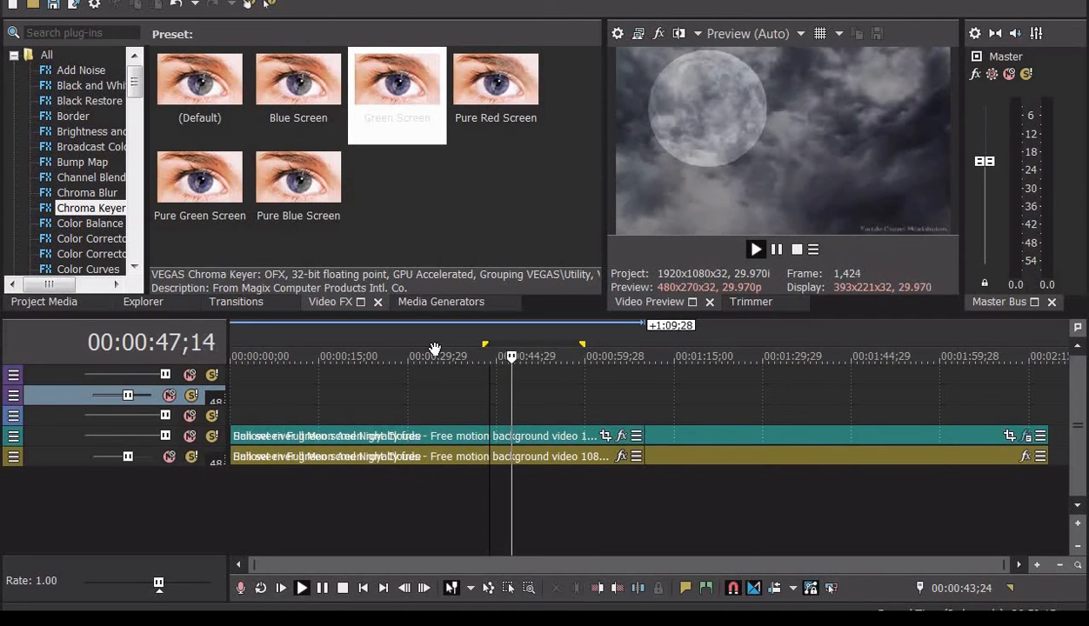
click(777, 251)
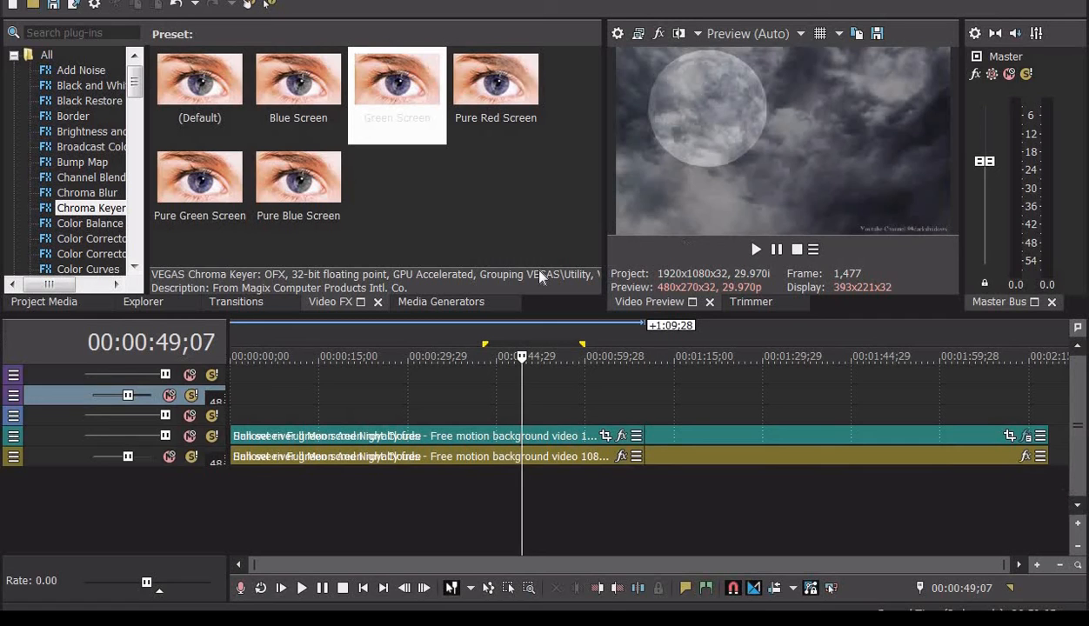
Undo the deletion of the Iron Man tracks and move the playhead near the start of the timeline.
key(ctrl+z)
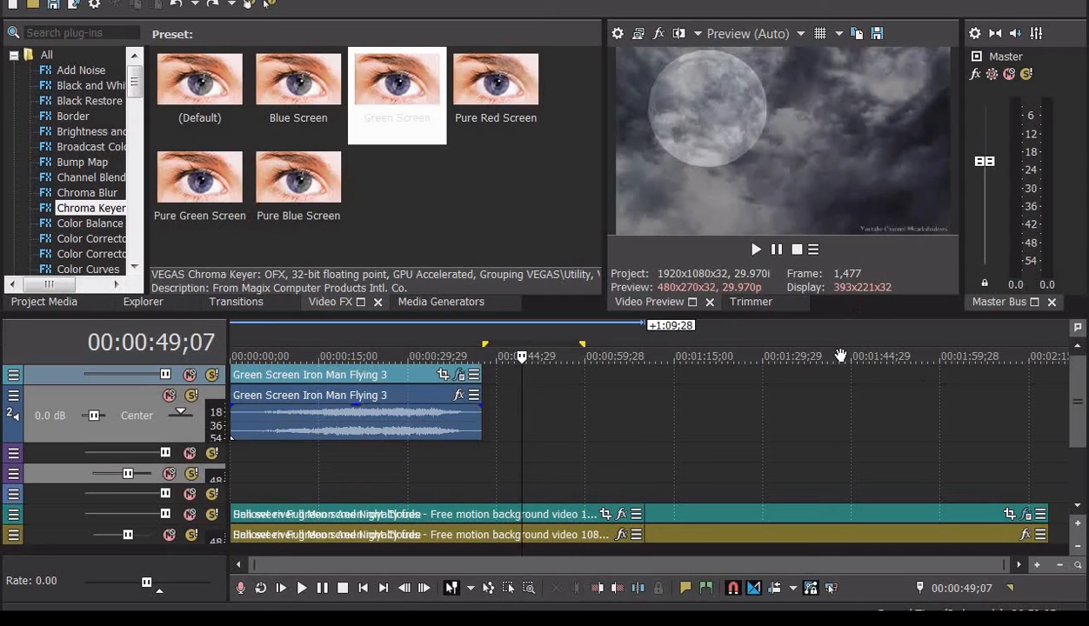
click(251, 374)
click(238, 380)
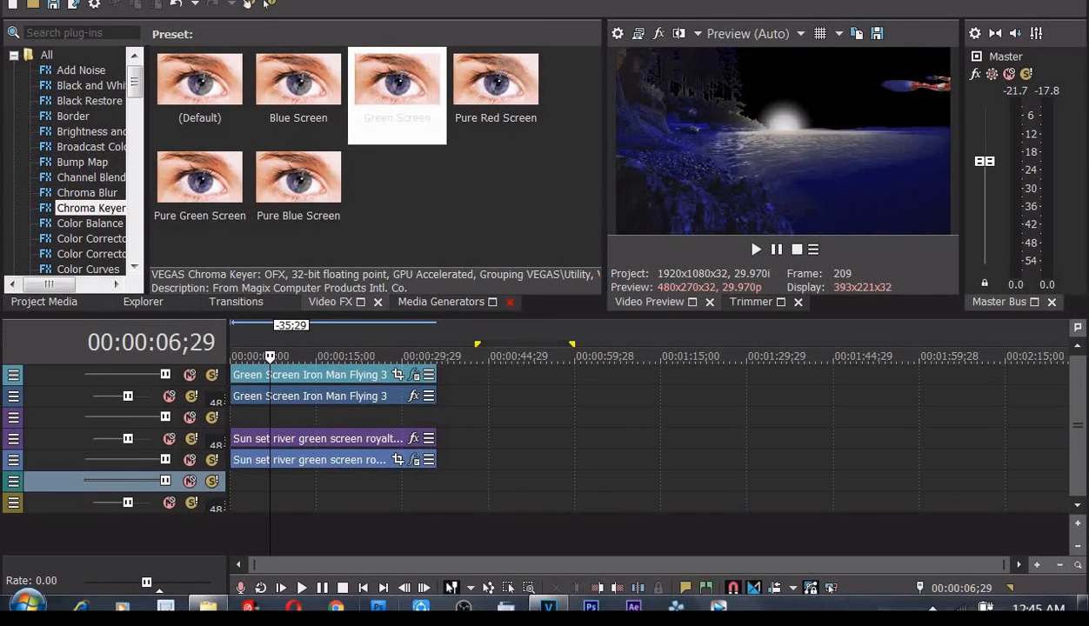
Add the Halloween Full Moon And Night Clouds clip to the empty track below the sunset clip and trim its end to match the clips above.
click(213, 606)
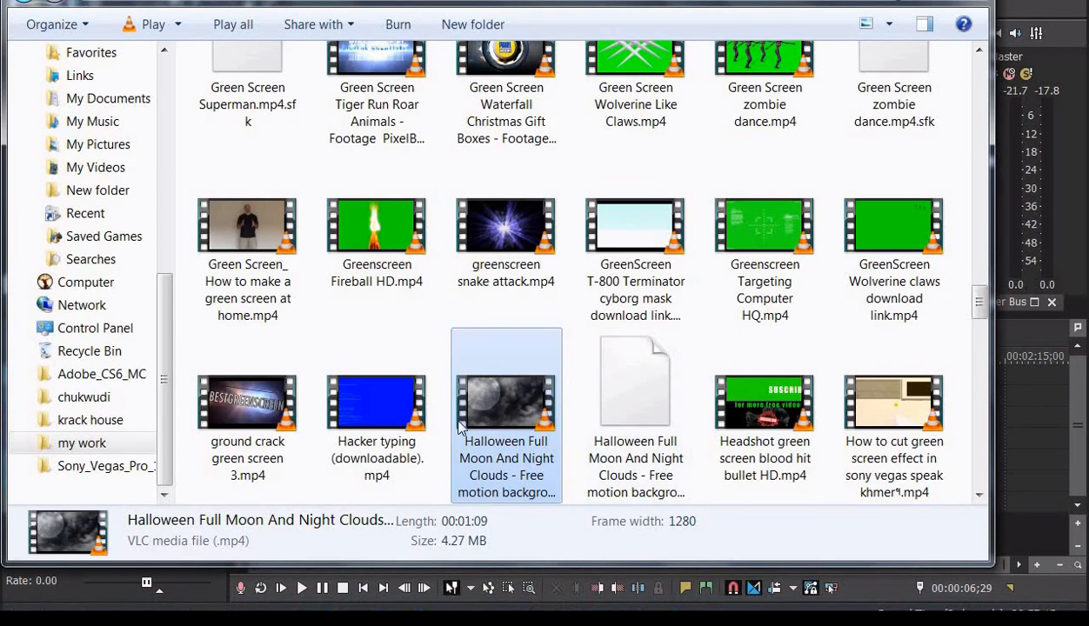
drag(466, 403, 243, 481)
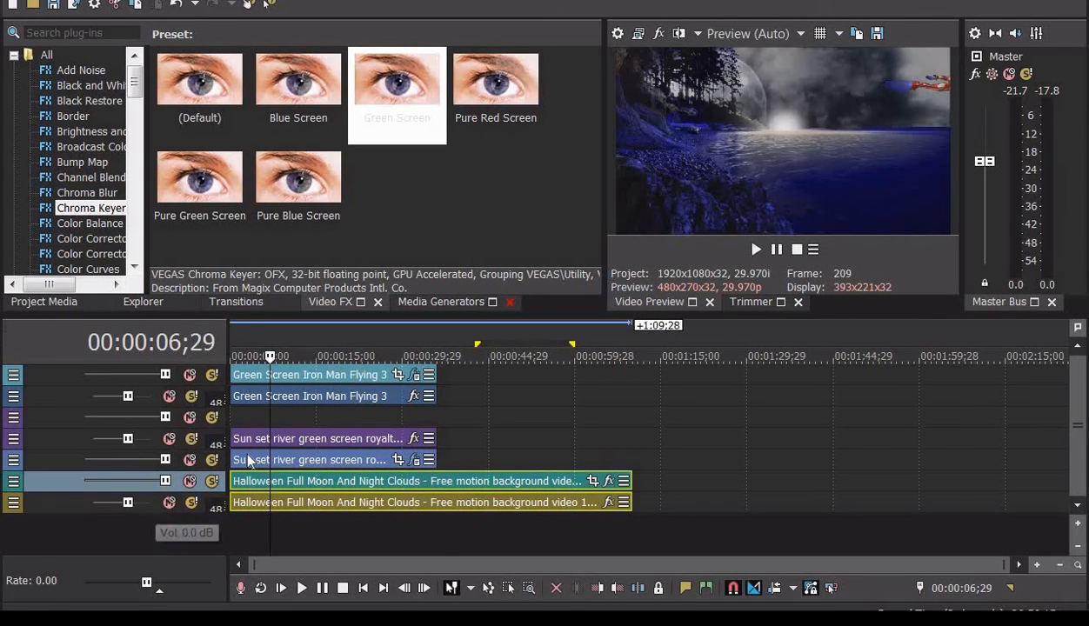
drag(234, 484, 265, 481)
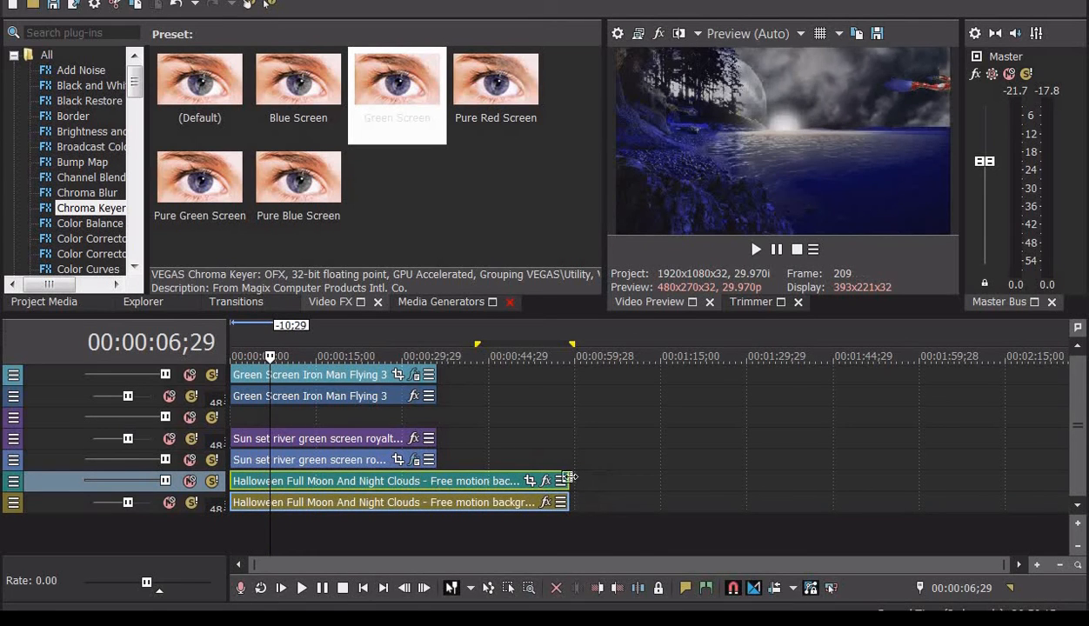
drag(567, 481, 437, 471)
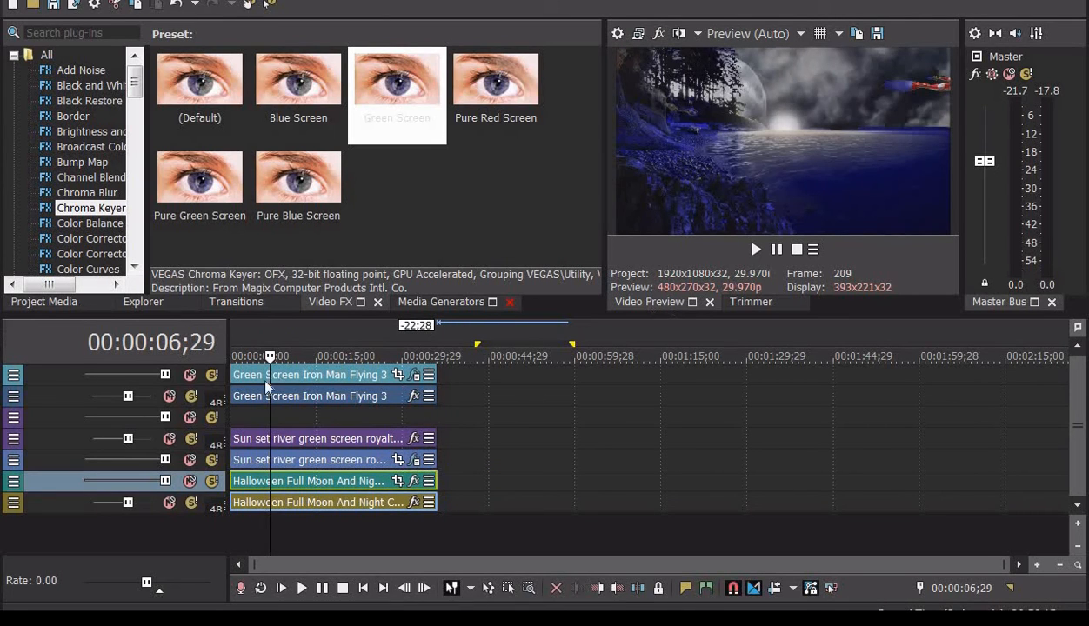
Play back the layered Iron Man, sunset river and full moon composite from the start, and pause it.
click(229, 371)
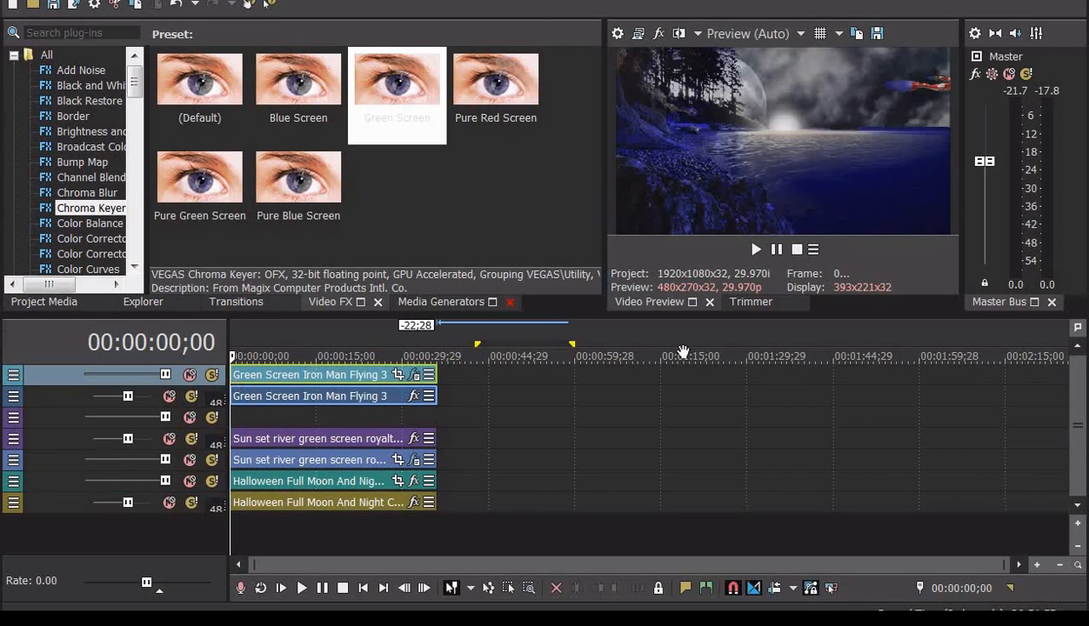
click(756, 250)
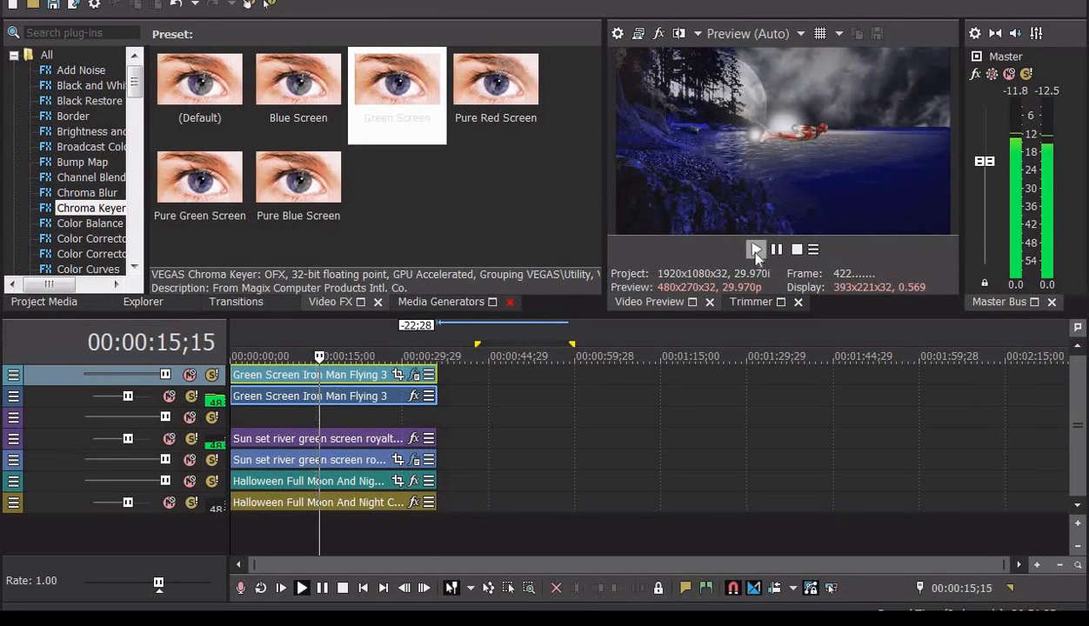
click(756, 250)
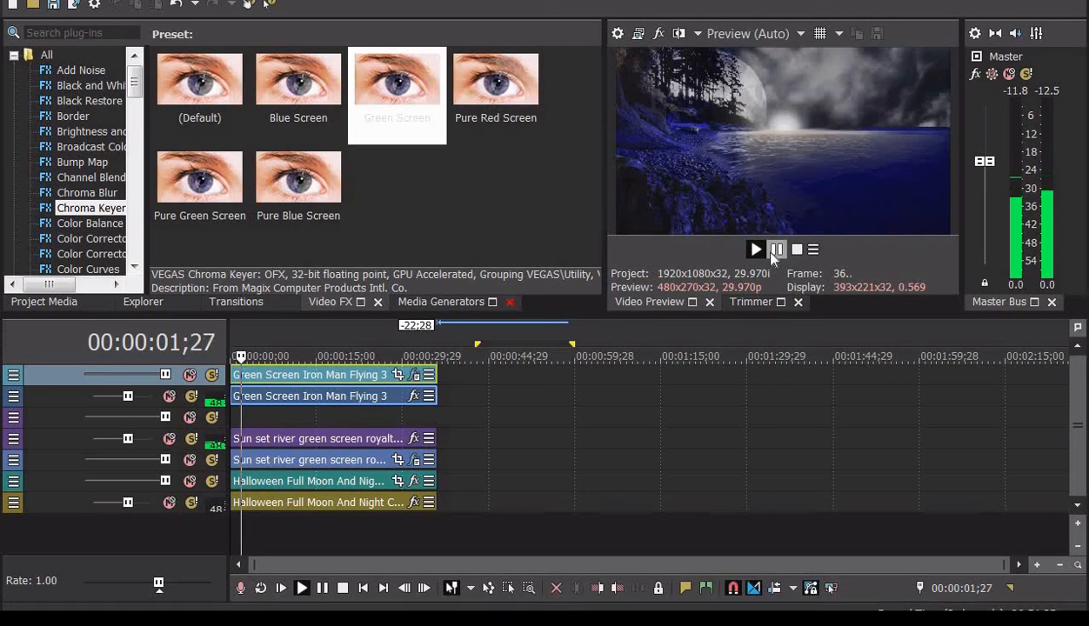
click(772, 256)
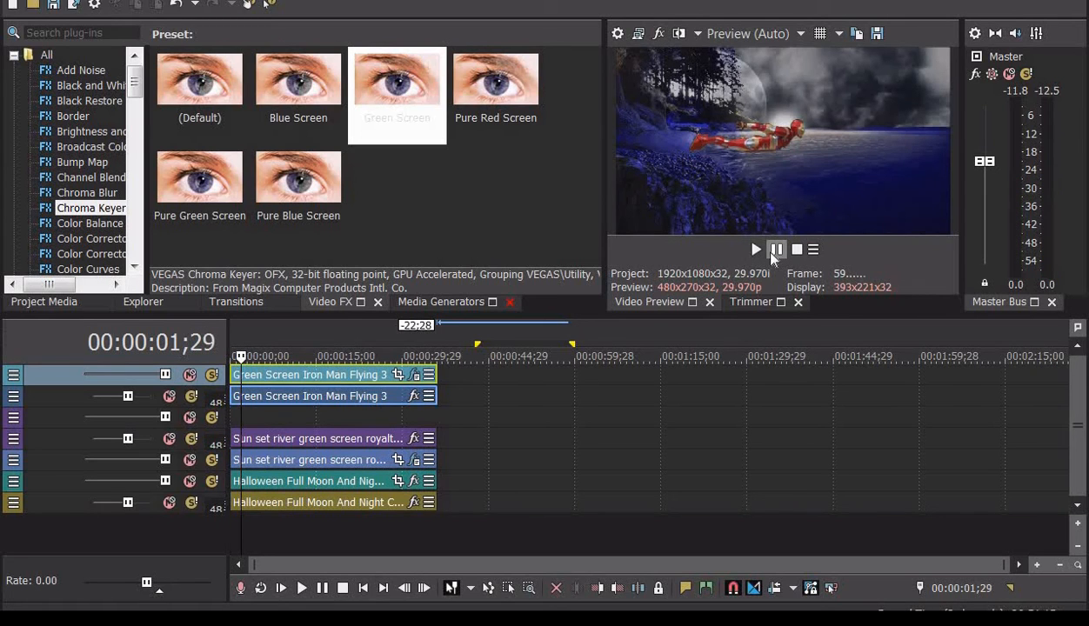